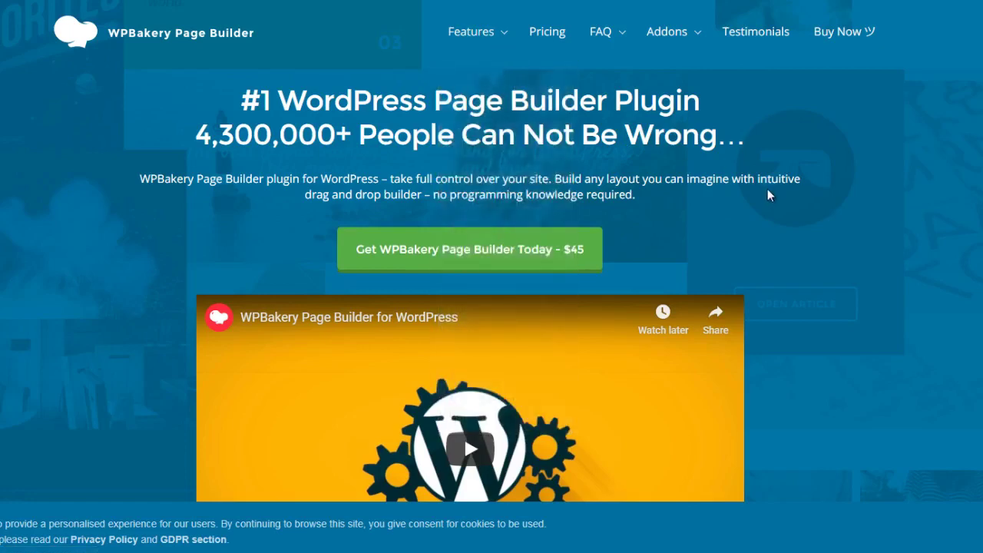
# Step: Examine the WPBakery Page Builder site's feature sections, from front-end and back-end editing through responsive layouts, and return to the page's start
pyautogui.scroll(-1, 767, 192)
pyautogui.scroll(-9, 767, 191)
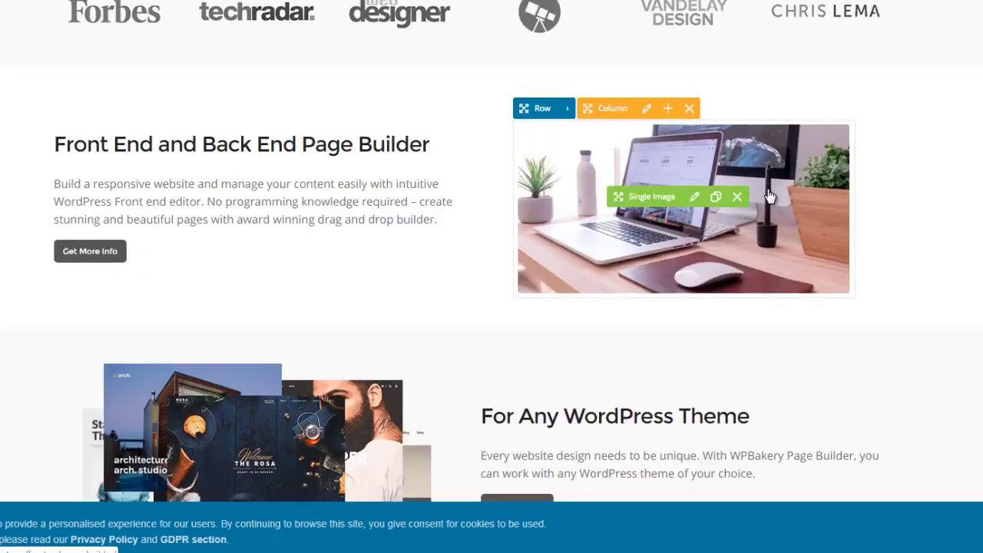
pyautogui.scroll(1, 769, 196)
pyautogui.scroll(-4, 769, 197)
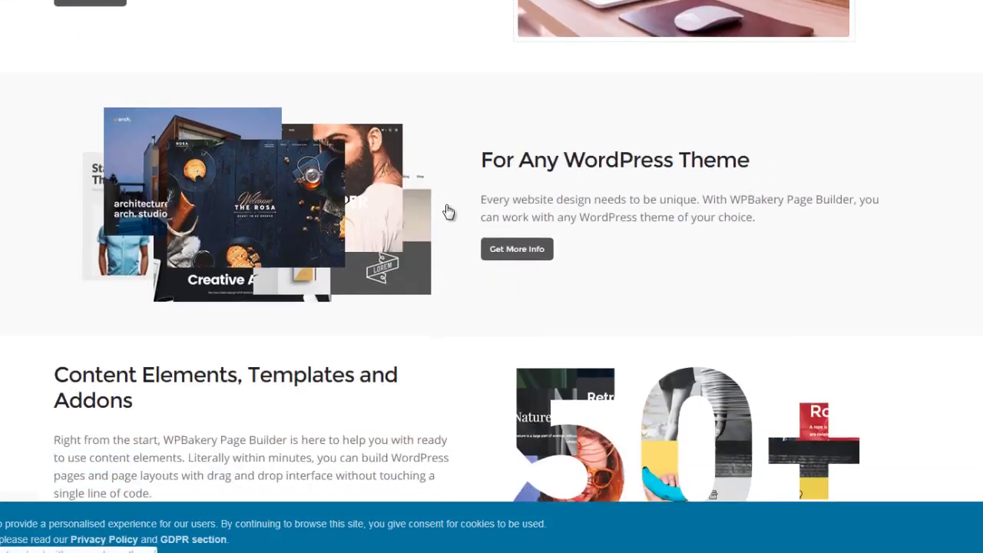
pyautogui.scroll(-4, 457, 361)
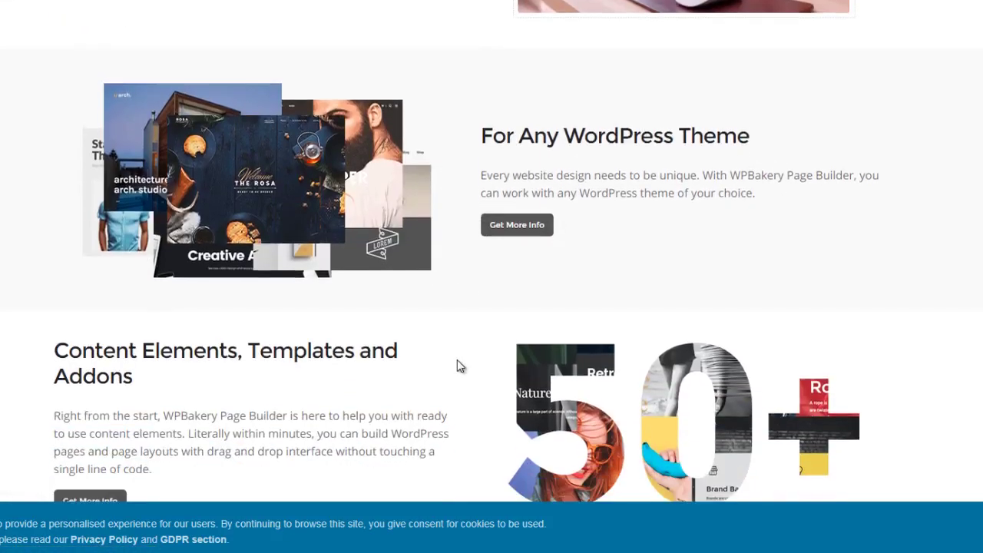
pyautogui.scroll(-4, 457, 361)
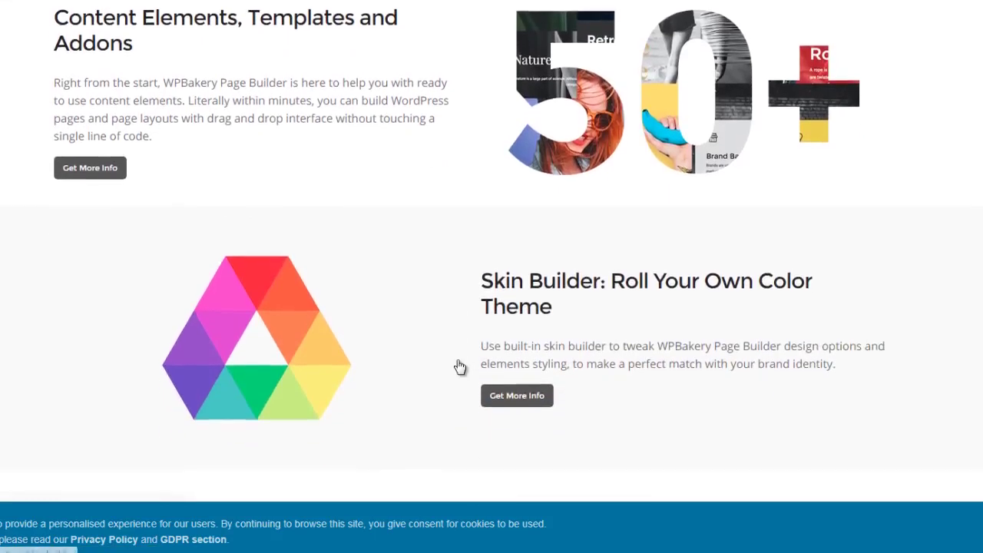
pyautogui.scroll(-4, 459, 366)
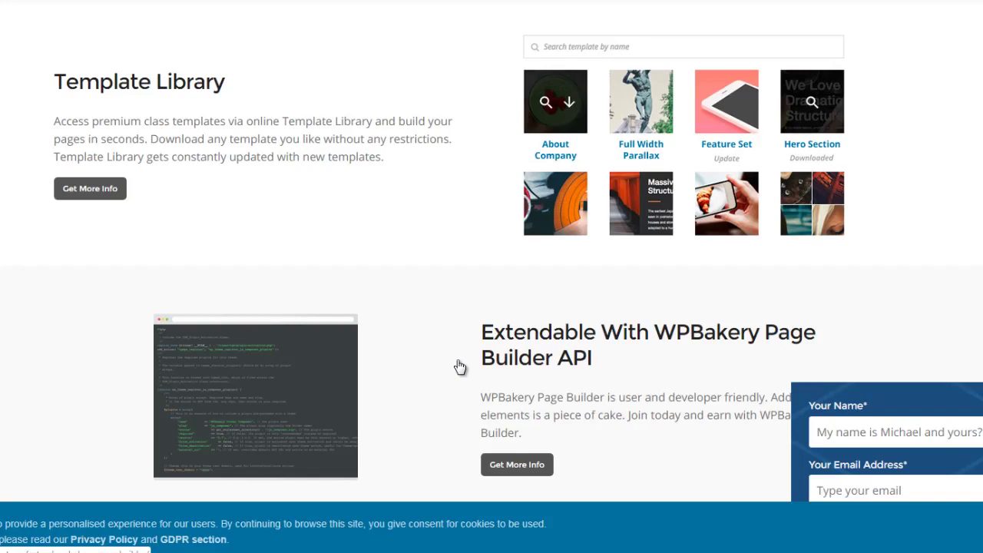
pyautogui.scroll(-1, 460, 368)
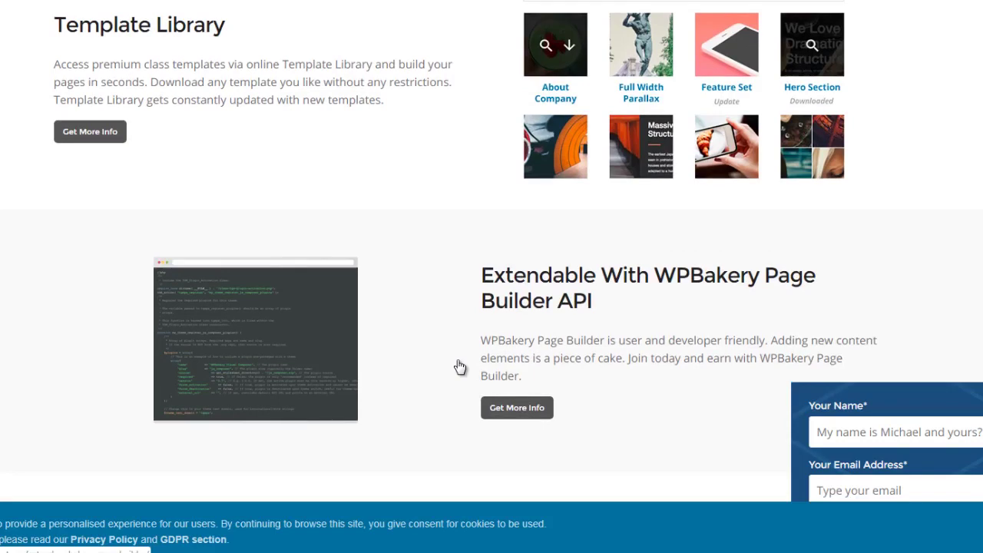
pyautogui.scroll(-7, 460, 367)
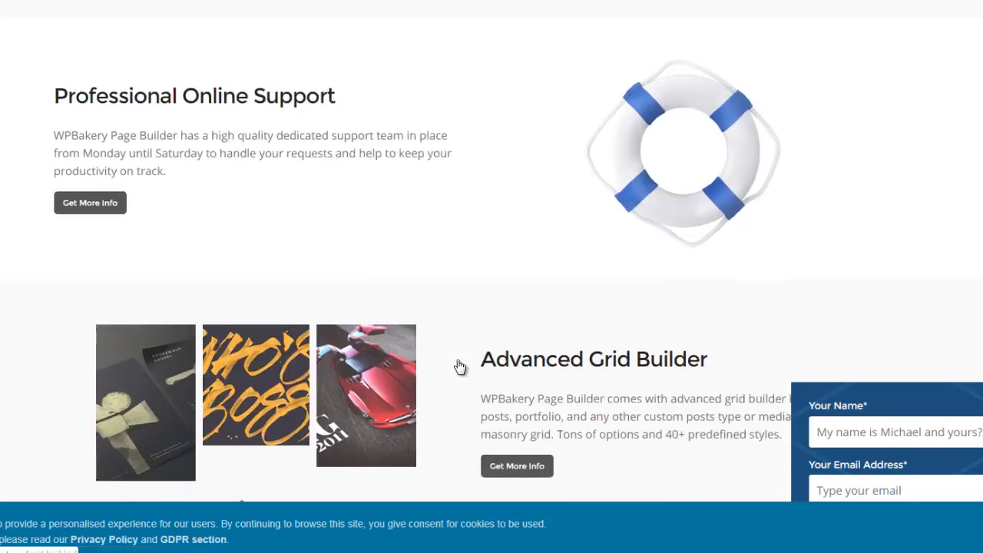
pyautogui.scroll(-5, 457, 368)
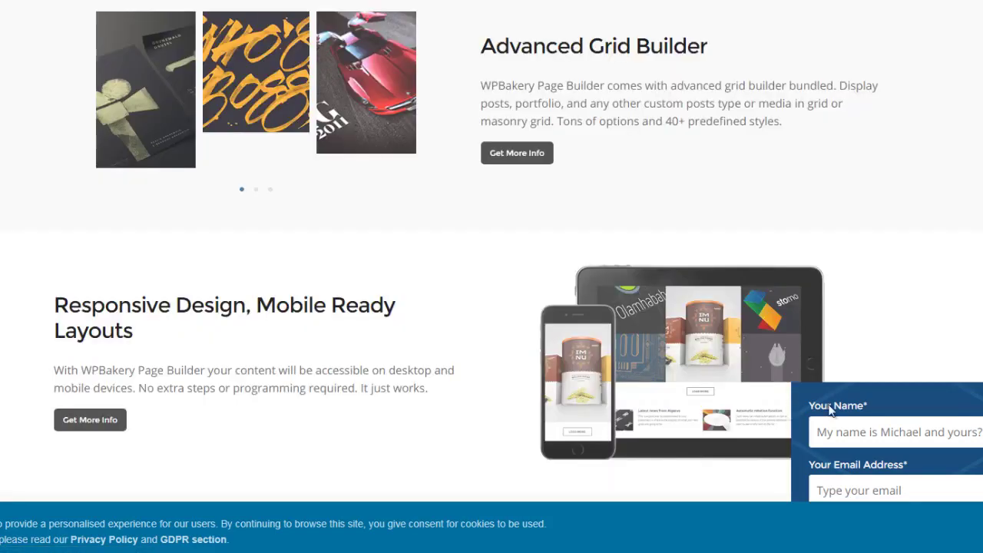
pyautogui.press('Home')
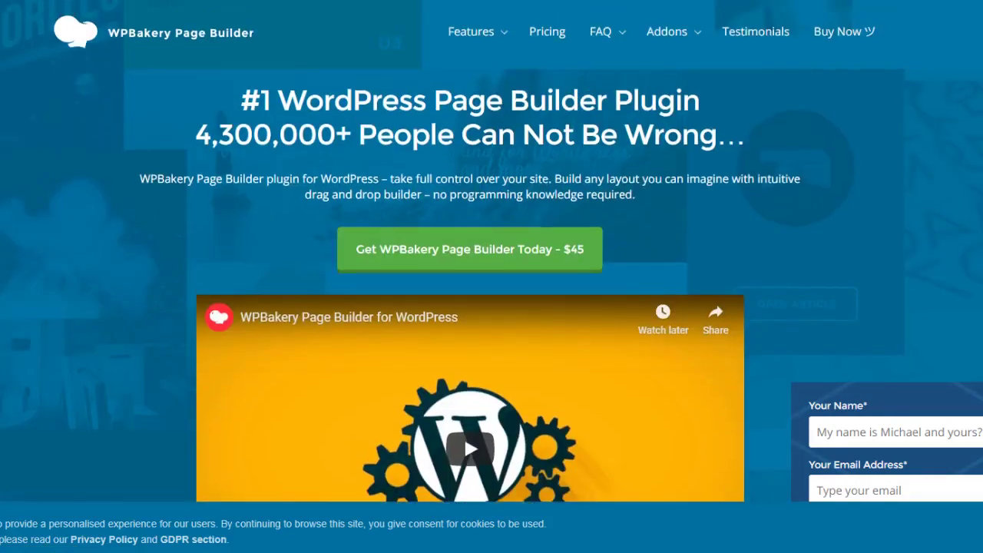
pyautogui.moveTo(497, 33)
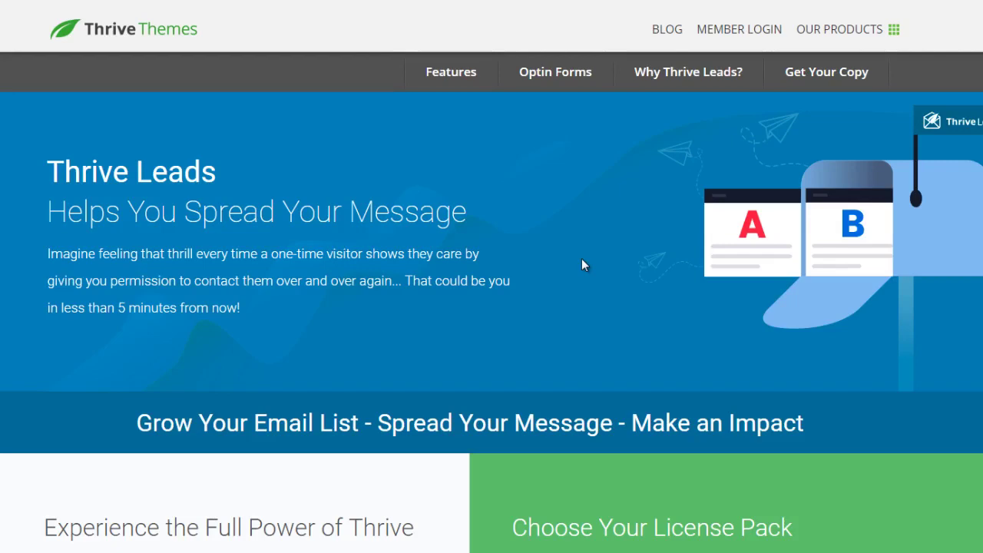
# Step: Examine the Thrive Leads page's form features, license pack and membership pricing, and the 5 Minutes Getting Started Plan
pyautogui.moveTo(680, 208); pyautogui.dragTo(46, 158)
pyautogui.scroll(-2, 492, 276)
pyautogui.scroll(-3, 492, 276)
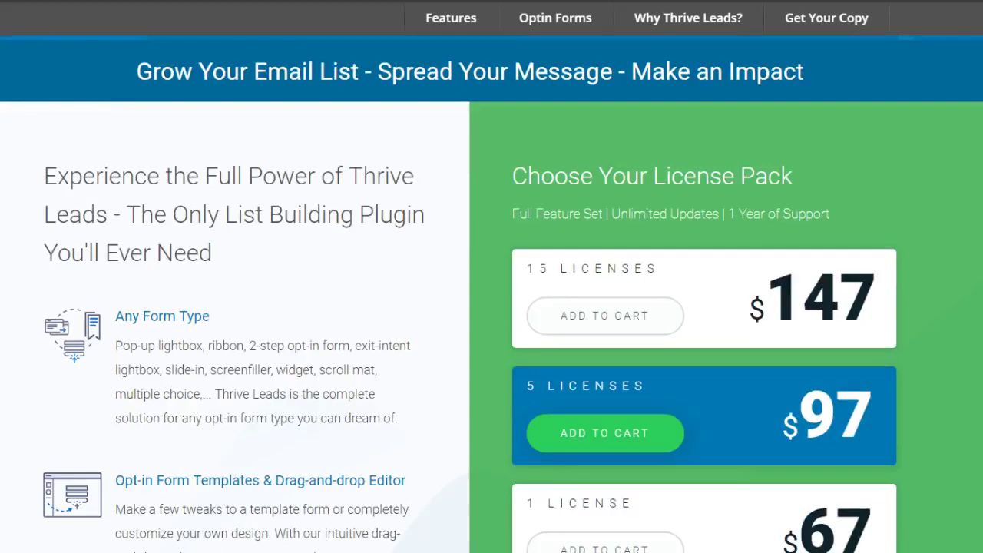
pyautogui.scroll(-1, 492, 307)
pyautogui.scroll(-2, 491, 307)
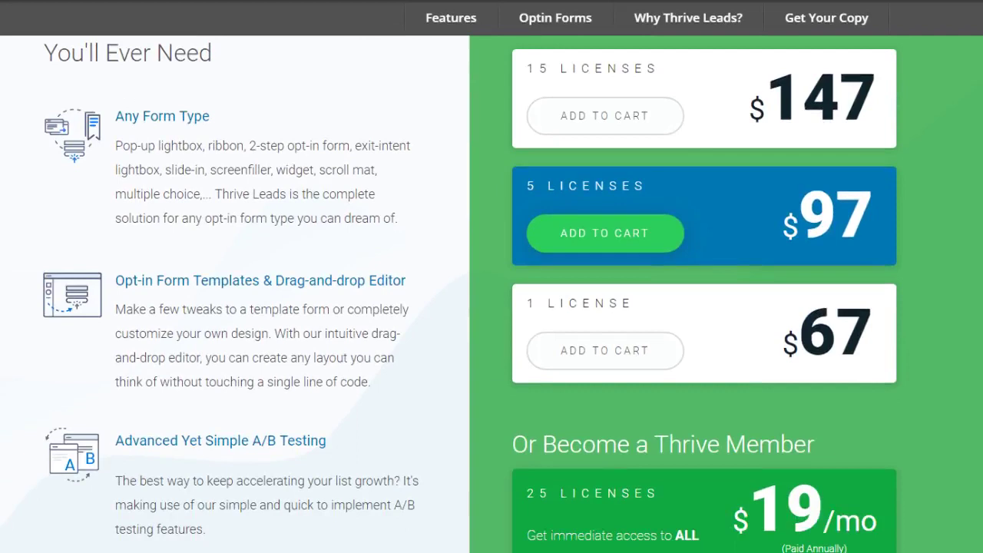
pyautogui.scroll(-1, 492, 307)
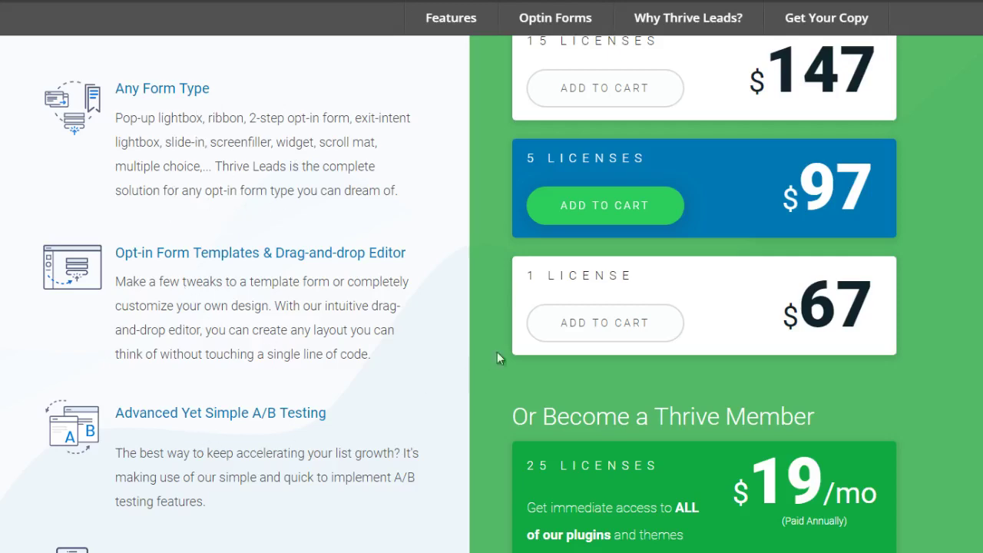
pyautogui.scroll(-4, 491, 307)
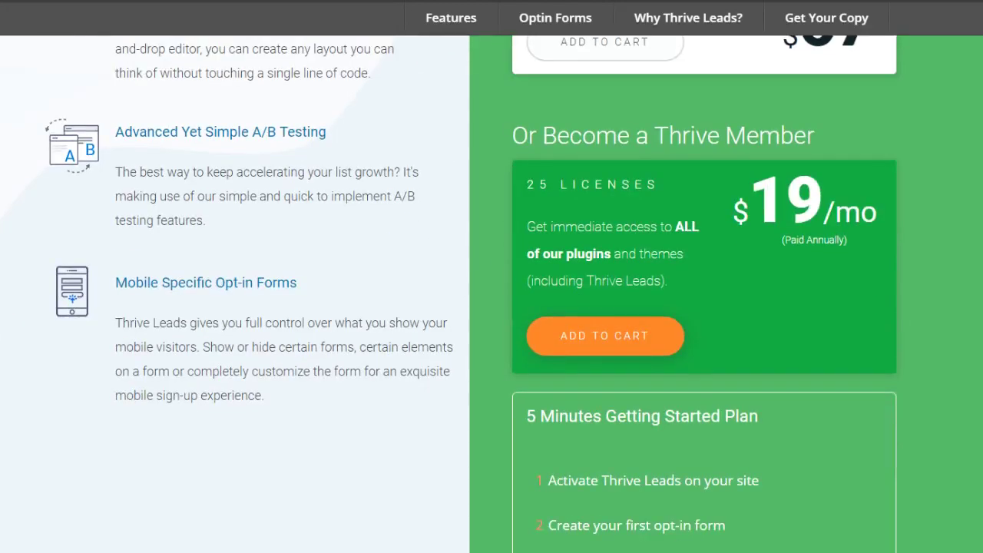
pyautogui.scroll(-2, 492, 307)
pyautogui.scroll(-2, 491, 307)
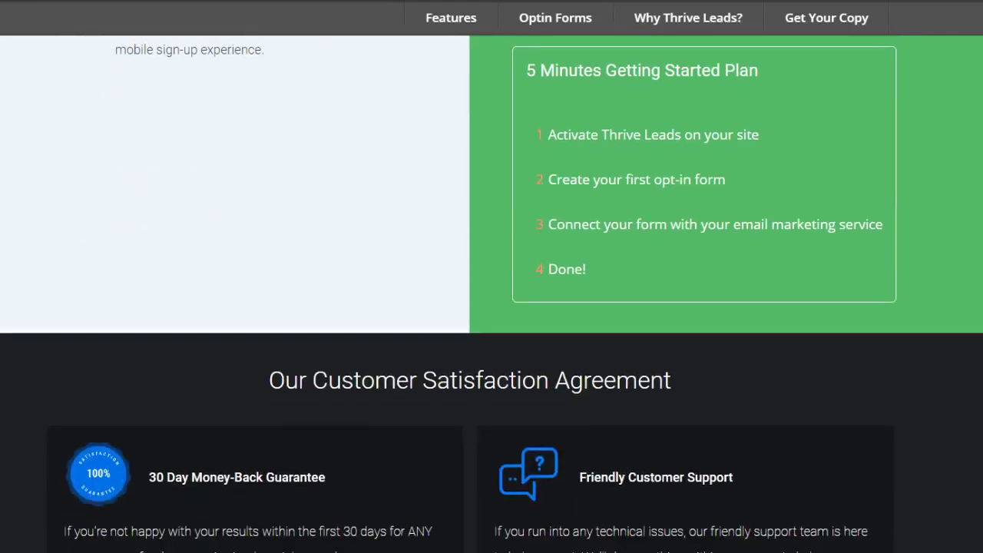
# Step: Examine the Thrive Leads customer satisfaction agreement, testimonials, FAQ and All Features list
pyautogui.scroll(-4, 492, 307)
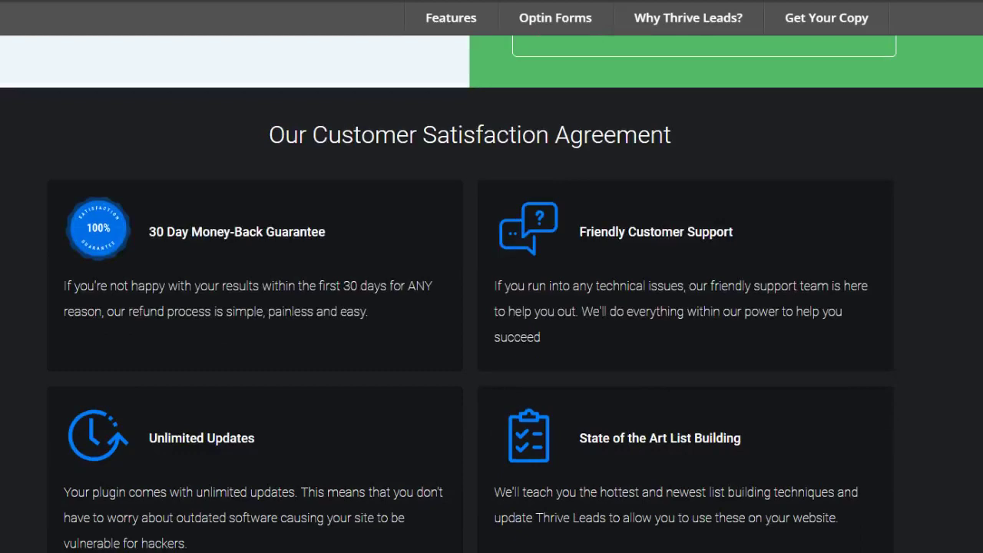
pyautogui.scroll(-9, 492, 308)
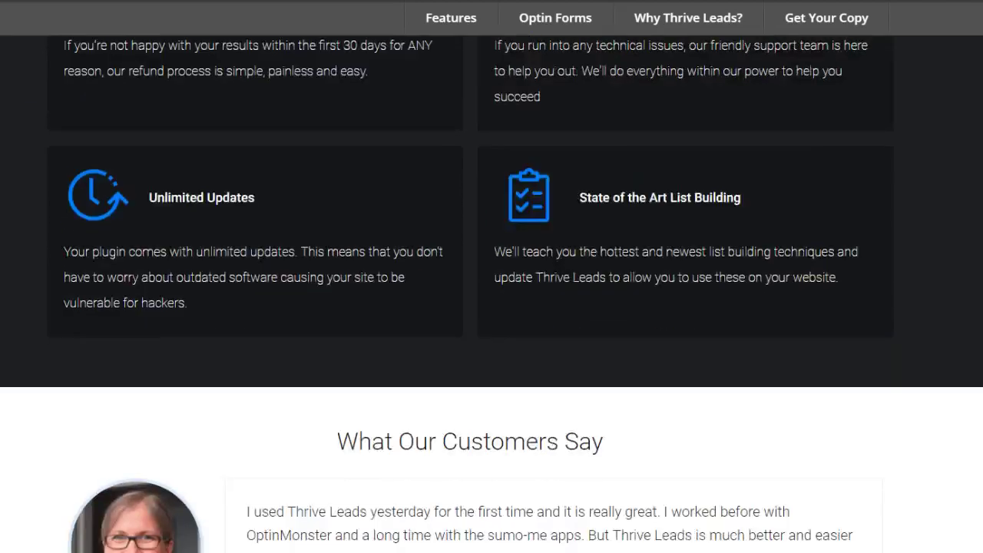
pyautogui.scroll(-3, 492, 308)
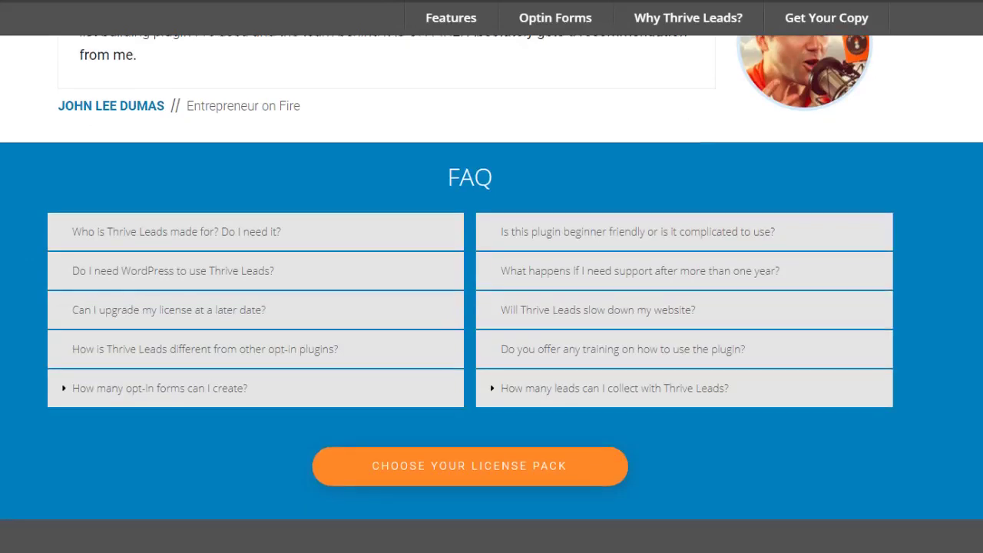
pyautogui.scroll(-6, 491, 307)
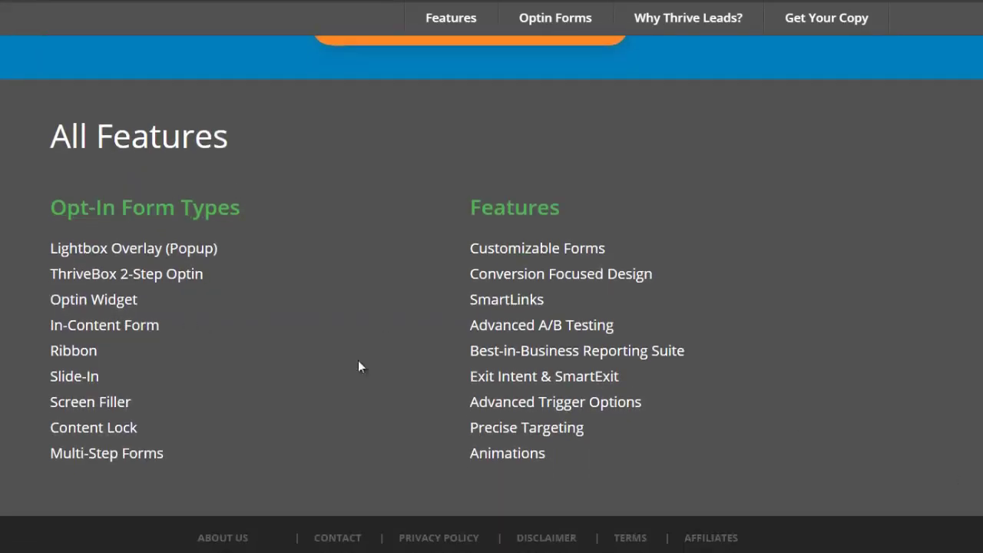
pyautogui.scroll(15, 550, 343)
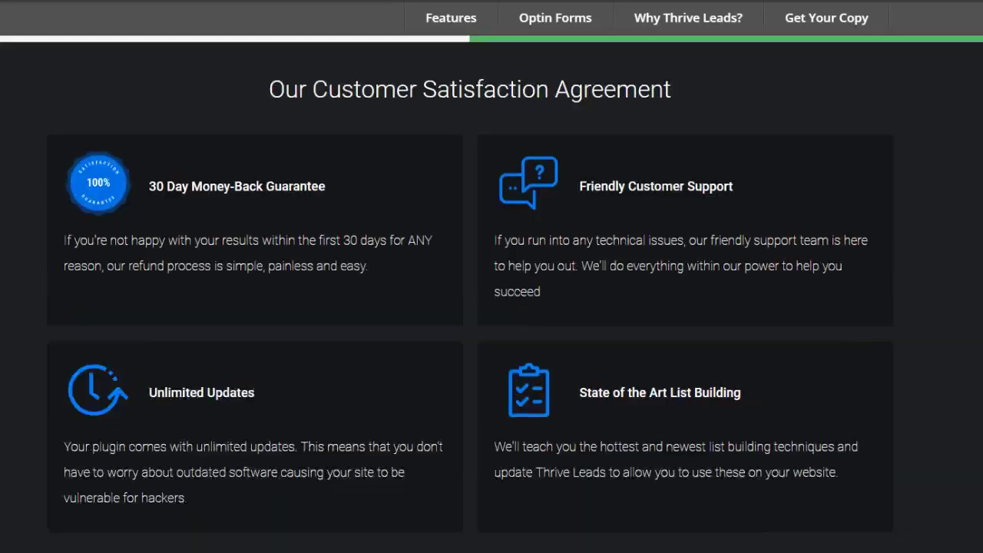
pyautogui.scroll(6, 492, 308)
pyautogui.scroll(-2, 491, 307)
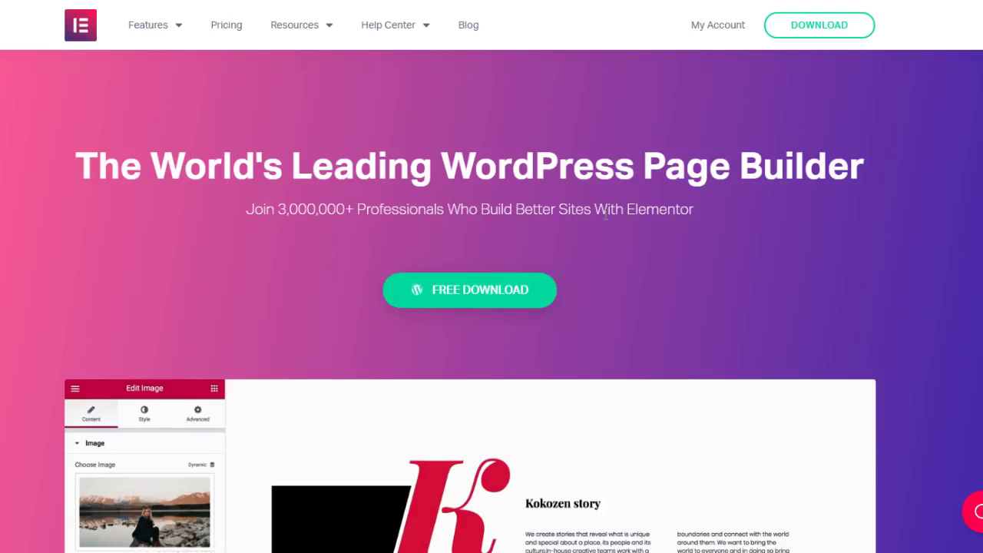
# Step: Examine the Elementor homepage's page builder demo and its Design and Marketing sections
pyautogui.scroll(-2, 605, 215)
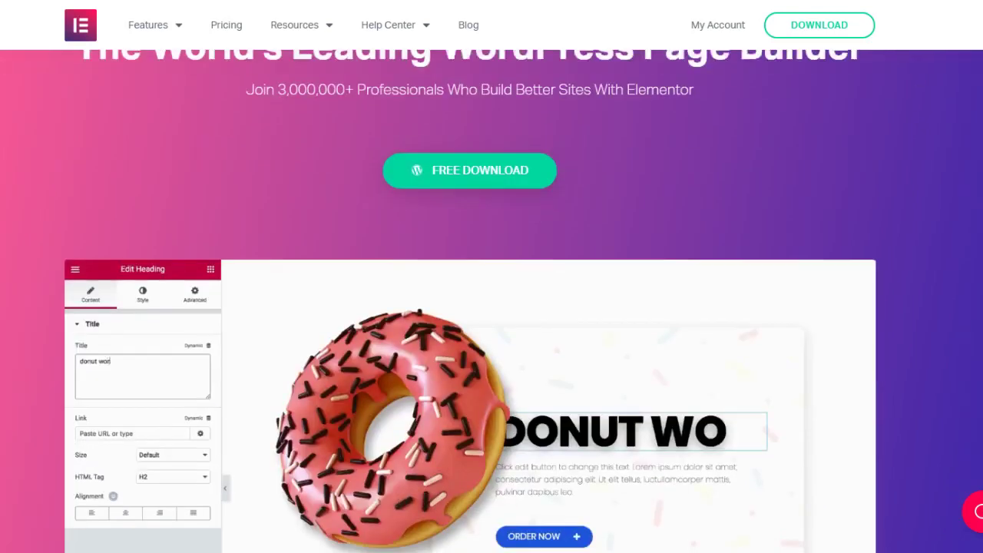
pyautogui.scroll(-3, 491, 308)
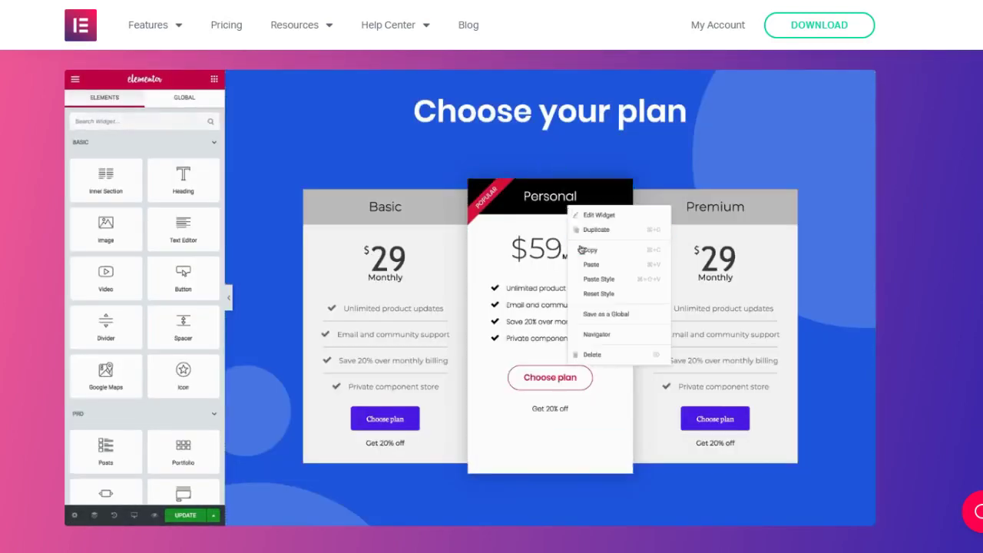
pyautogui.scroll(-1, 492, 307)
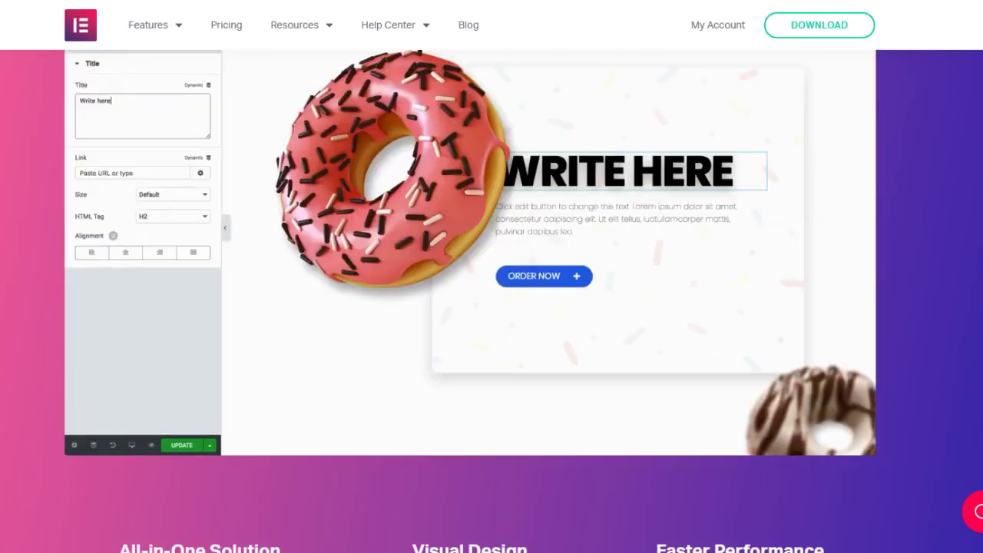
pyautogui.scroll(-1, 492, 307)
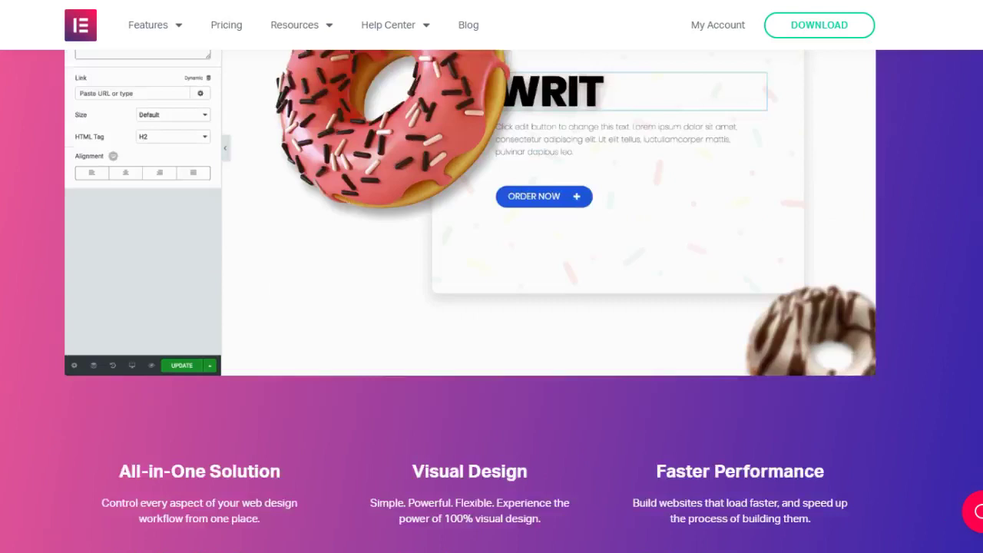
pyautogui.scroll(-5, 491, 307)
pyautogui.scroll(-3, 492, 307)
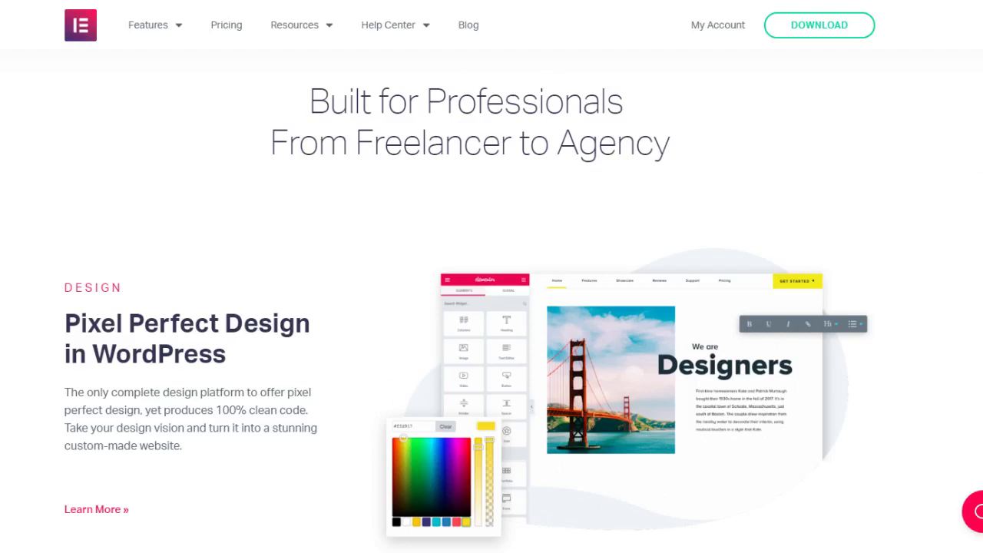
pyautogui.scroll(-8, 492, 307)
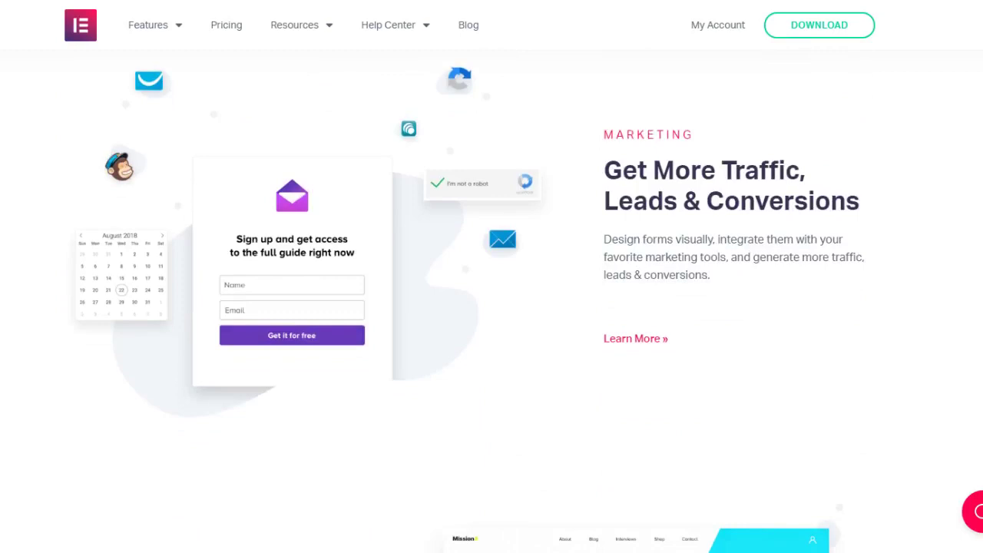
pyautogui.scroll(-1, 491, 307)
pyautogui.scroll(1, 492, 307)
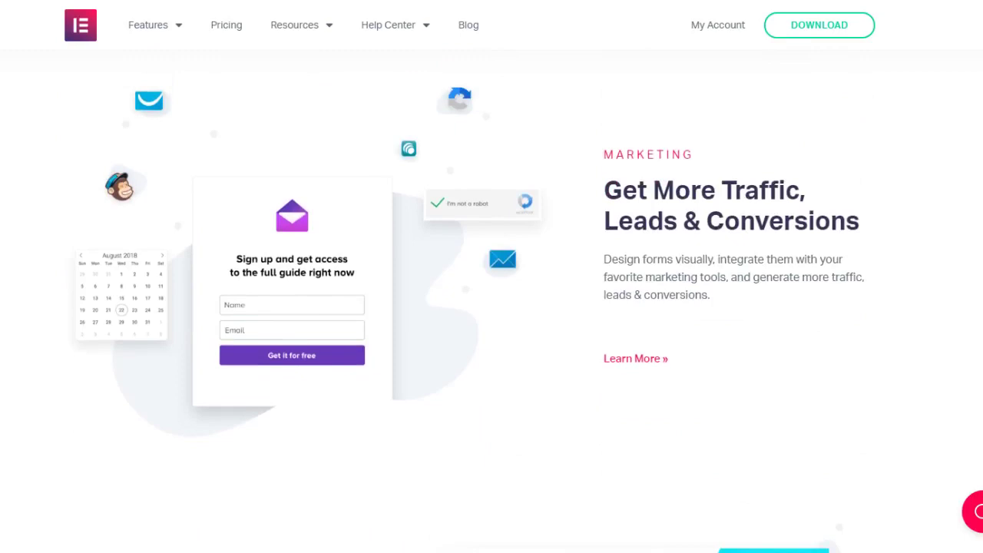
# Step: Examine the Elementor homepage's Development section, website showcase and user reviews
pyautogui.scroll(-5, 492, 307)
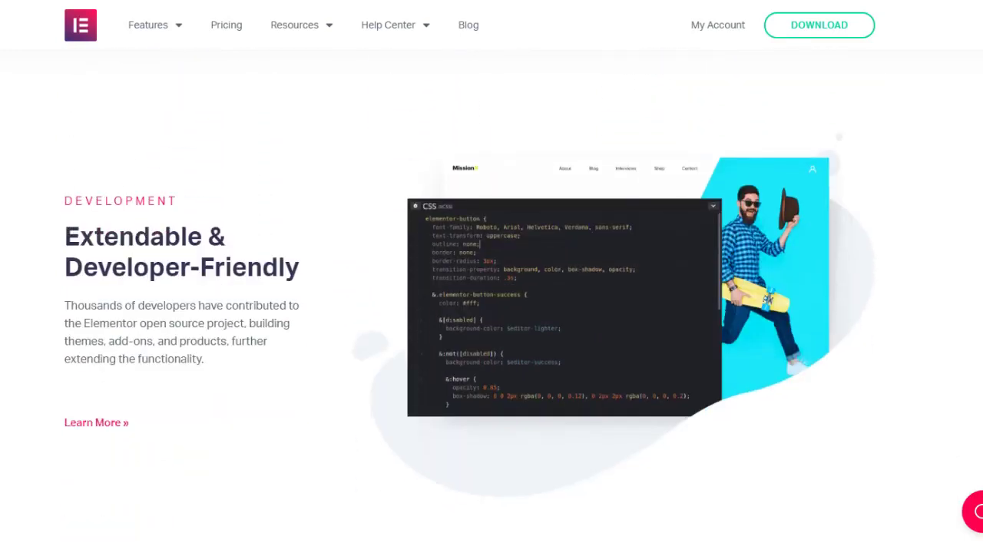
pyautogui.scroll(-1, 491, 308)
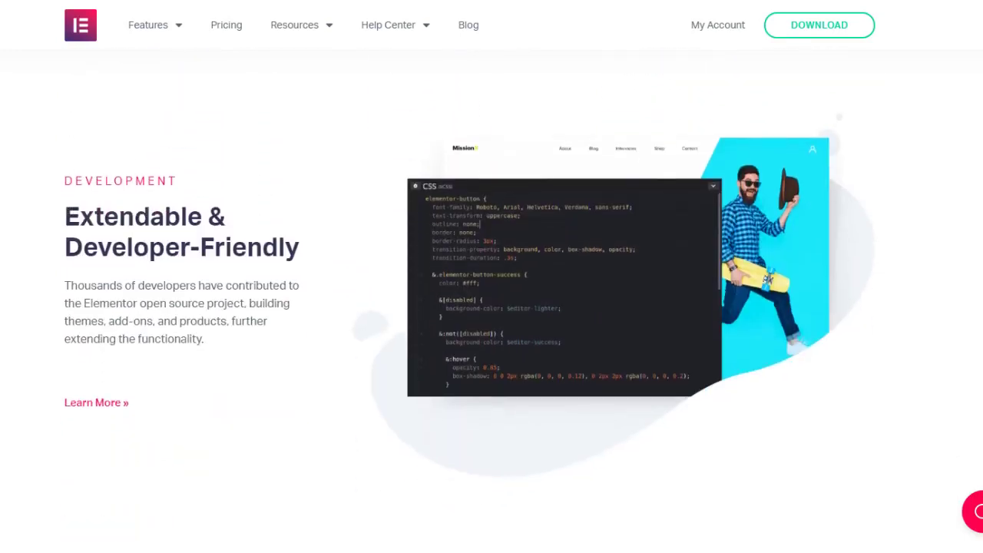
pyautogui.scroll(-3, 491, 307)
pyautogui.scroll(-6, 492, 307)
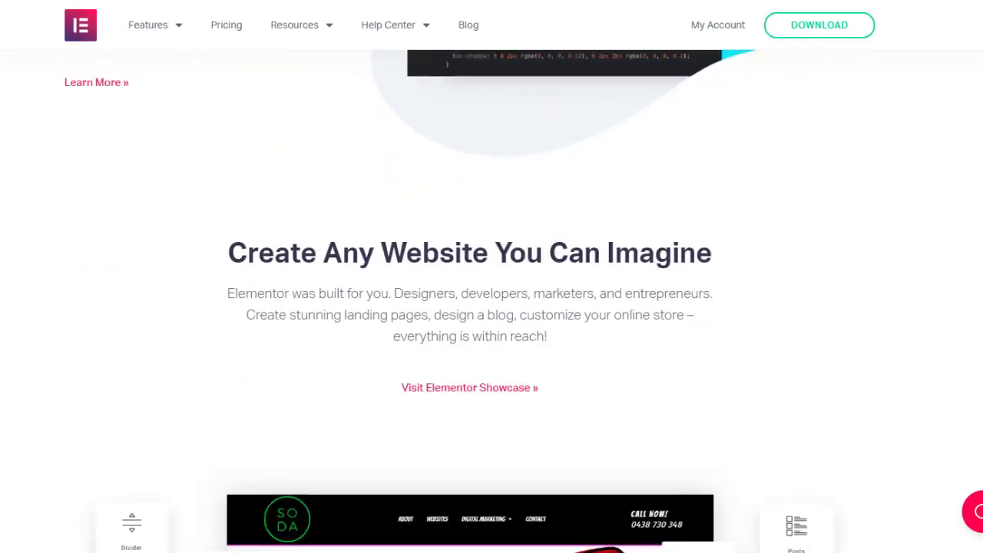
pyautogui.scroll(-1, 491, 307)
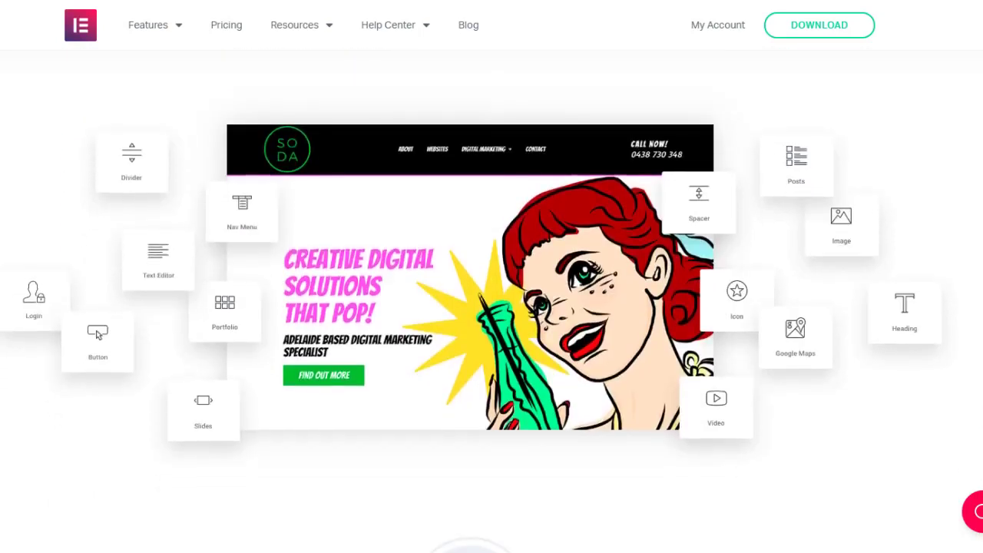
pyautogui.scroll(-10, 98, 335)
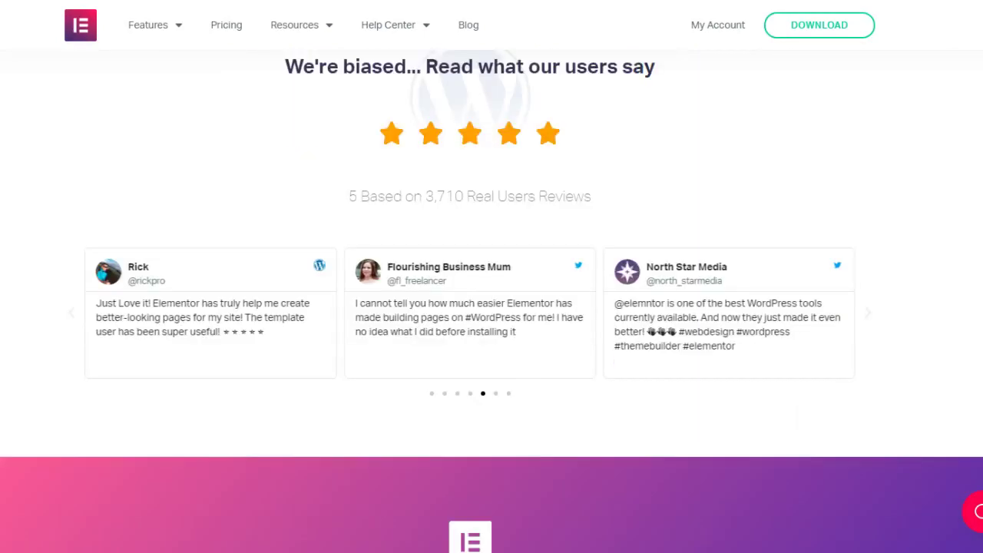
pyautogui.scroll(-6, 491, 308)
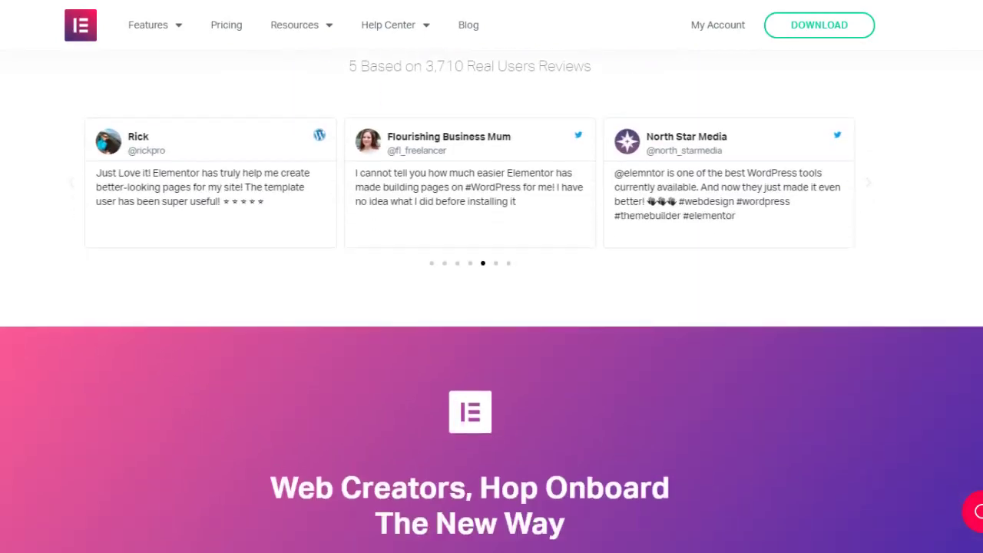
pyautogui.scroll(-5, 491, 307)
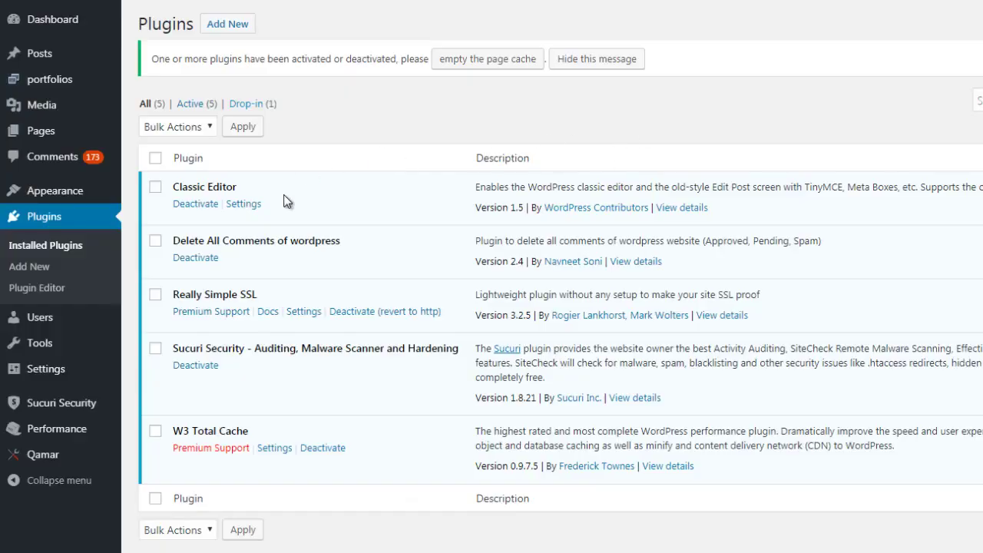
# Step: Deactivate the Classic Editor plugin, and search the plugin directory for "elementor" to install Elementor Page Builder
pyautogui.click(195, 204)
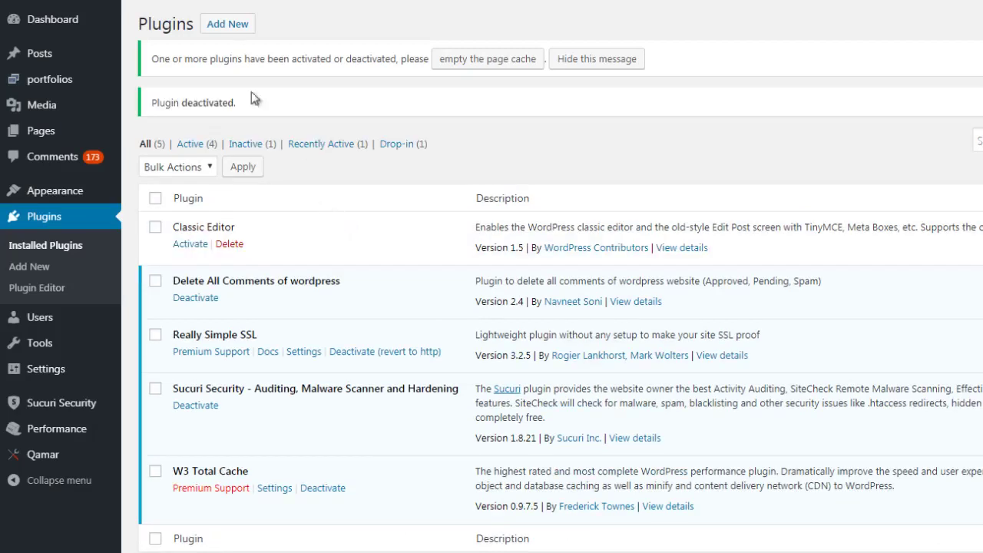
pyautogui.click(223, 26)
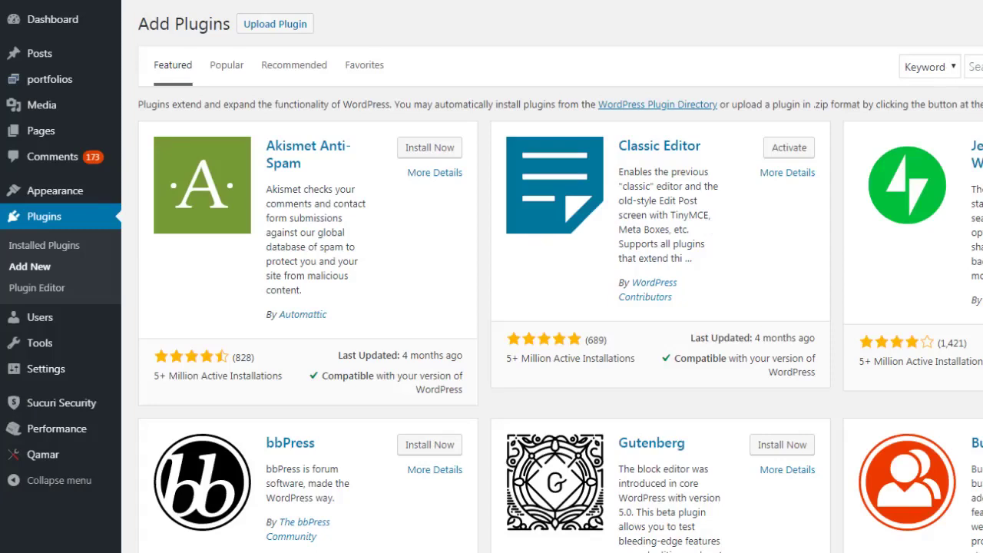
pyautogui.click(972, 67)
pyautogui.write('elementor')
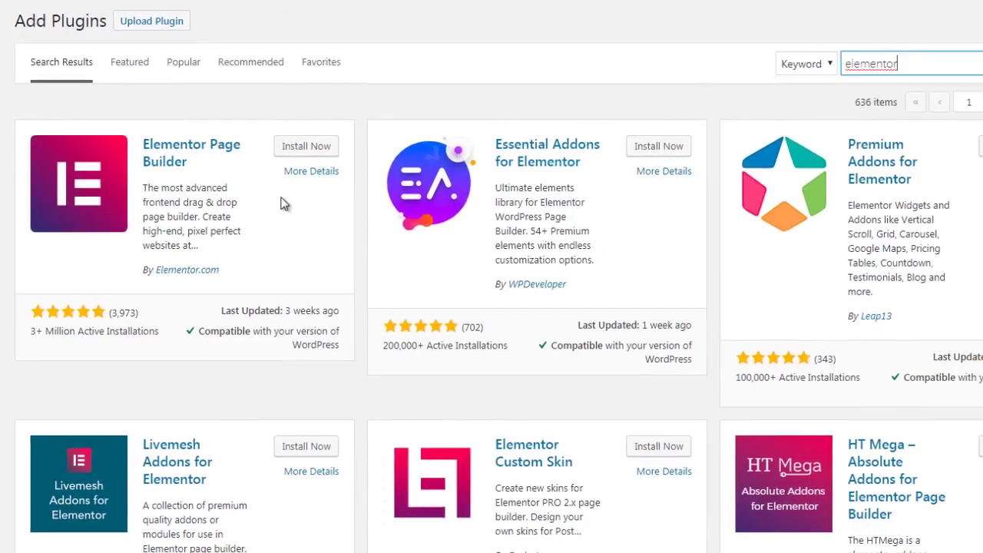
pyautogui.click(293, 151)
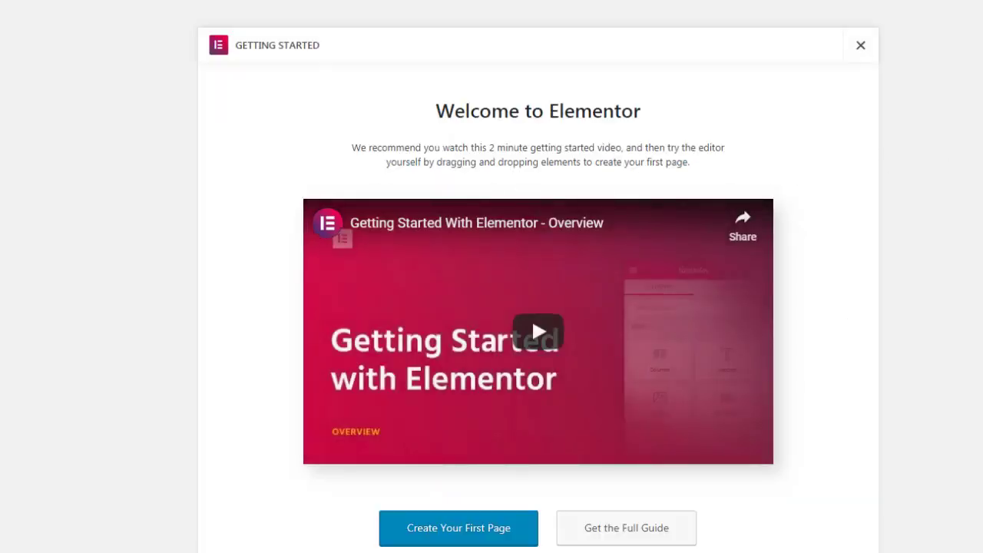
# Step: Create a first page with Elementor from its Getting Started screen
pyautogui.scroll(-1, 538, 308)
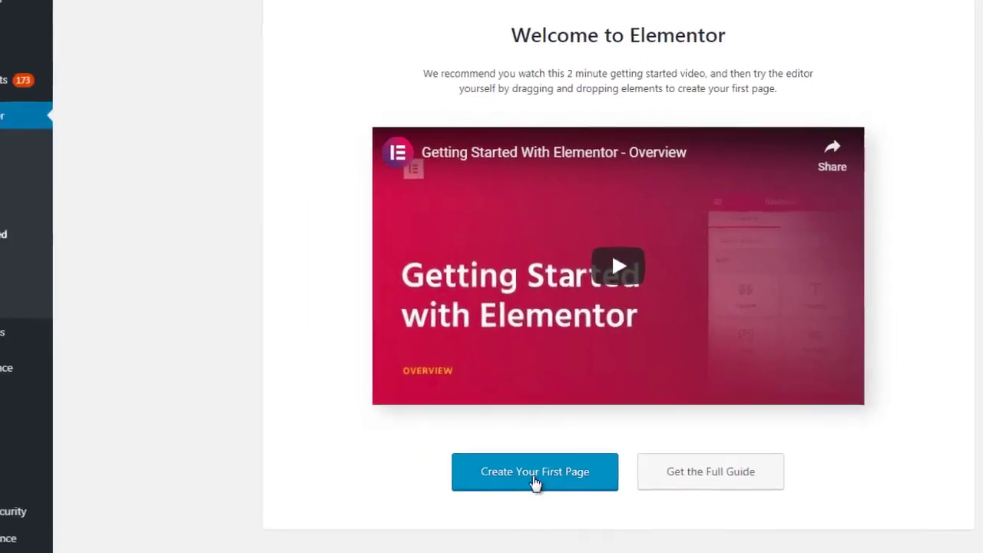
pyautogui.click(662, 524)
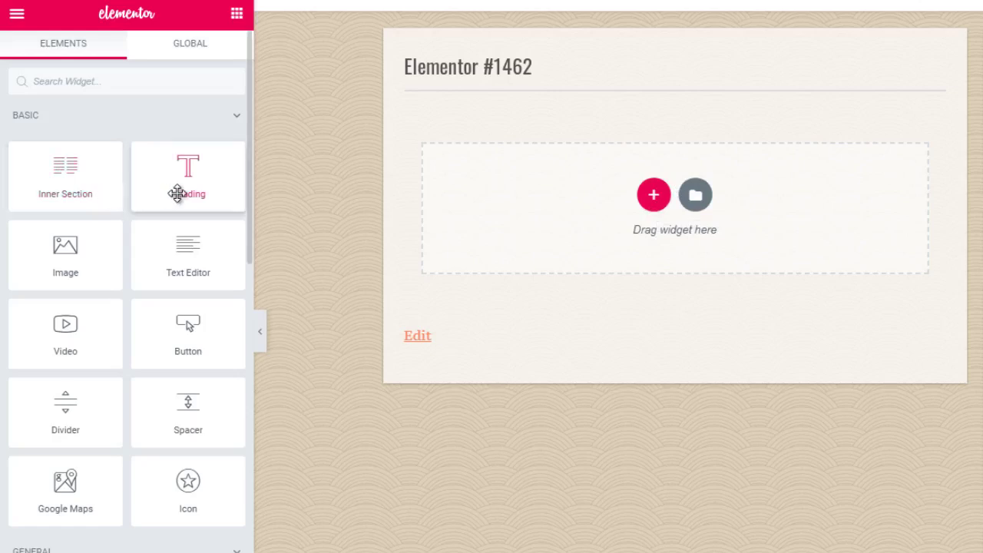
# Step: Look through the Basic and General widgets and add a Progress Bar widget to the empty page
pyautogui.moveTo(249, 214); pyautogui.dragTo(248, 239)
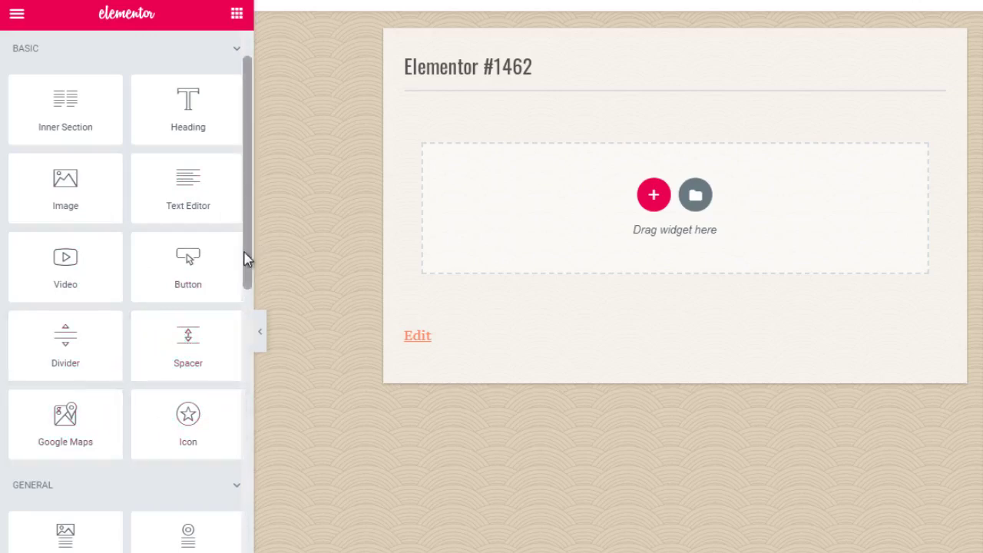
pyautogui.moveTo(248, 258); pyautogui.dragTo(246, 325)
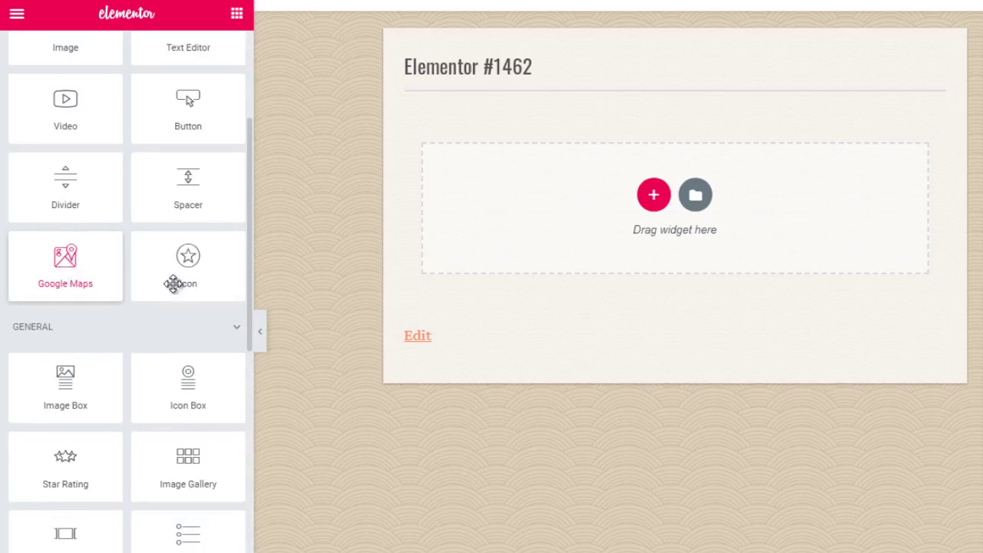
pyautogui.moveTo(249, 263); pyautogui.dragTo(246, 331)
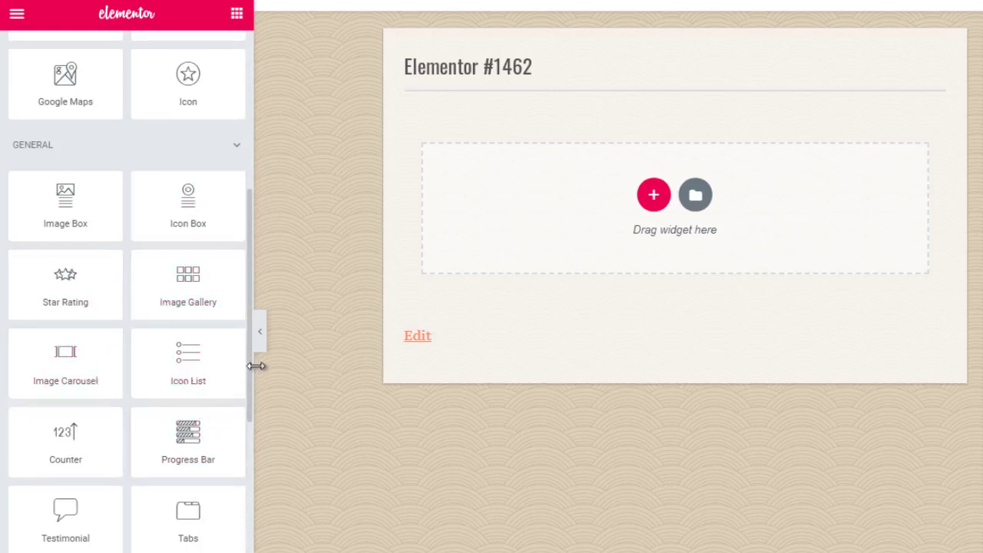
pyautogui.moveTo(248, 369); pyautogui.dragTo(249, 415)
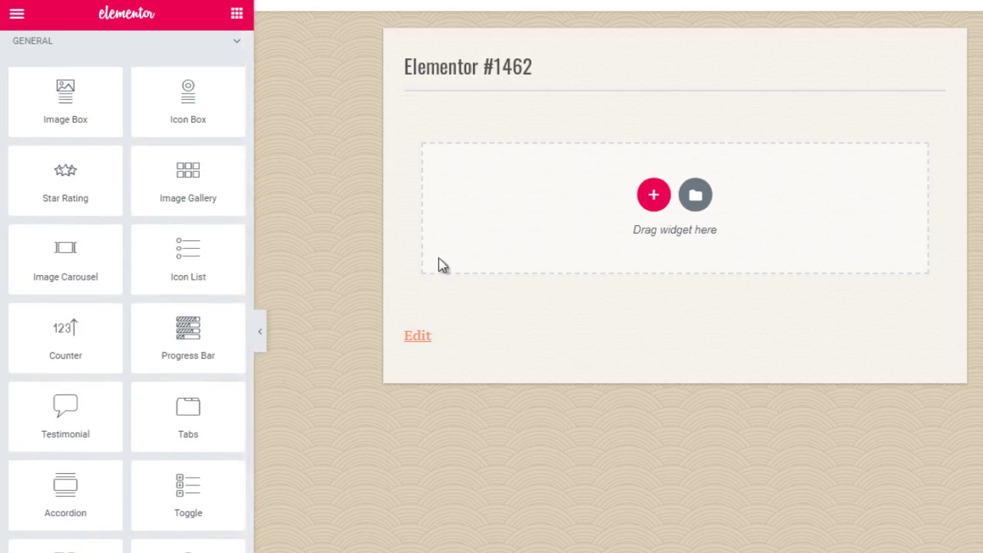
pyautogui.moveTo(210, 342); pyautogui.dragTo(683, 190)
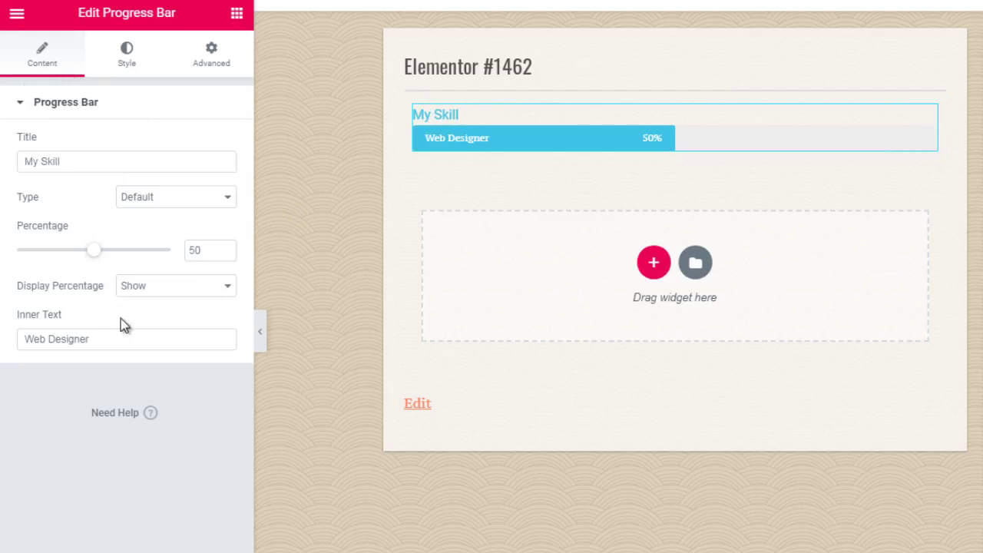
# Step: Add a section with two equal columns below the progress bar and place a Heading widget in its first column
pyautogui.click(654, 262)
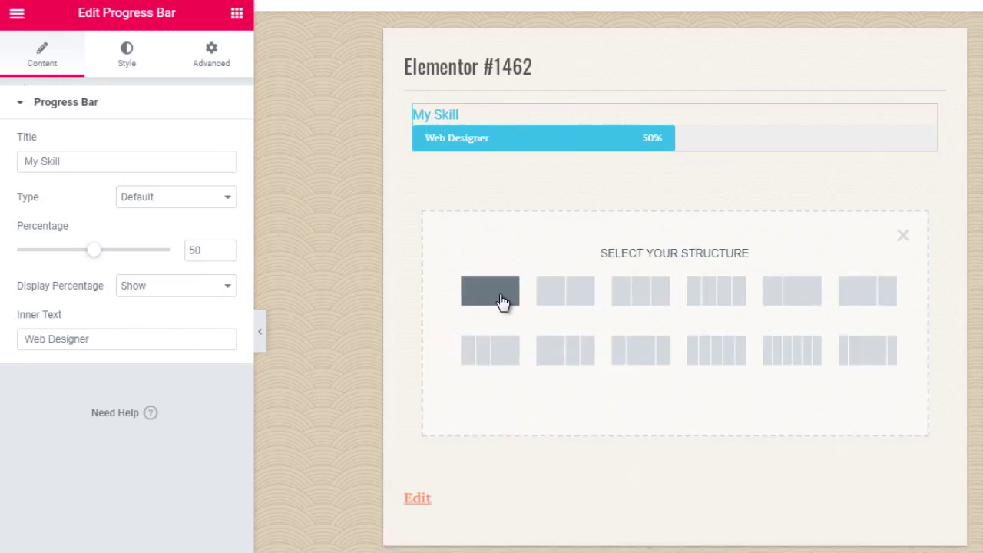
pyautogui.click(552, 298)
pyautogui.click(539, 181)
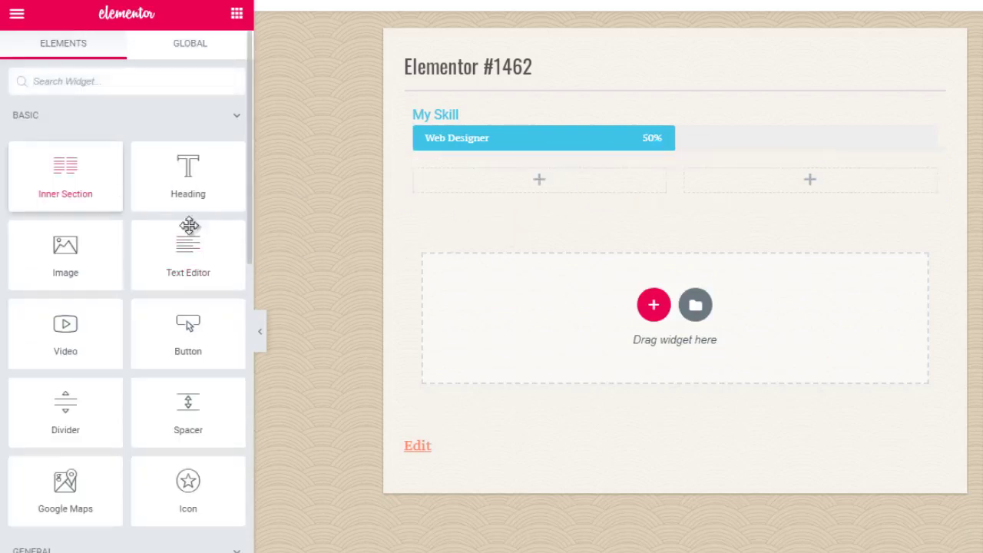
pyautogui.moveTo(198, 176); pyautogui.dragTo(487, 184)
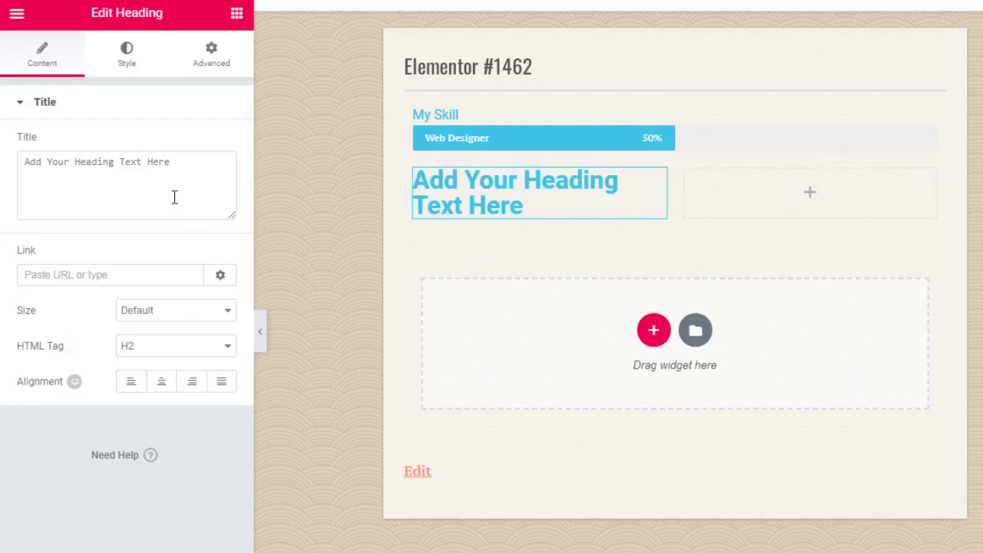
# Step: Place an Image widget in the empty second column beside the heading
pyautogui.click(17, 14)
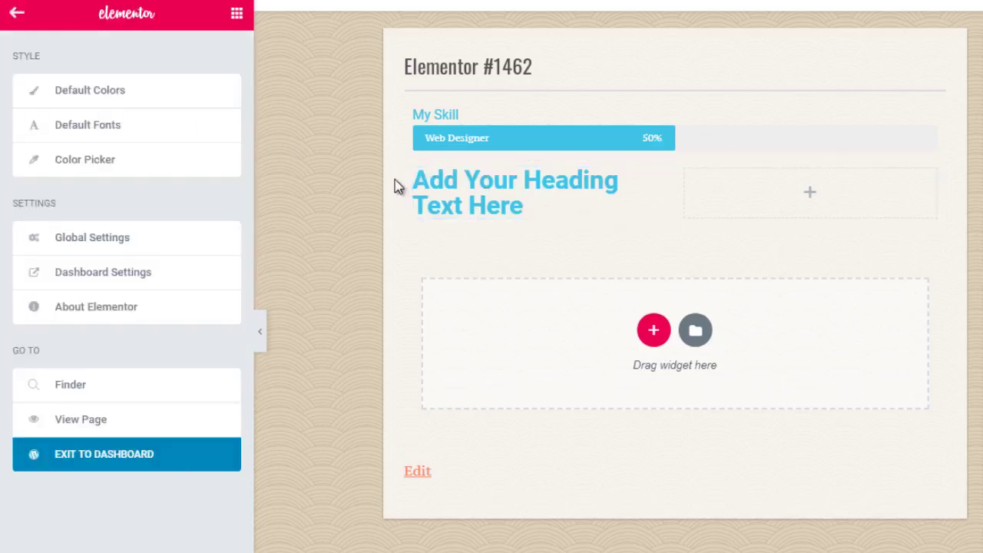
pyautogui.click(810, 194)
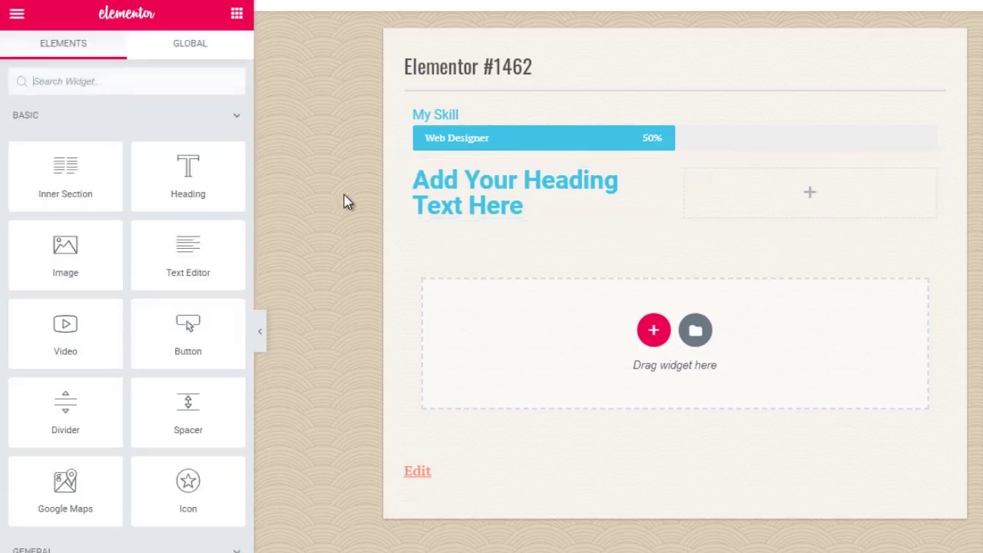
pyautogui.moveTo(70, 268); pyautogui.dragTo(757, 192)
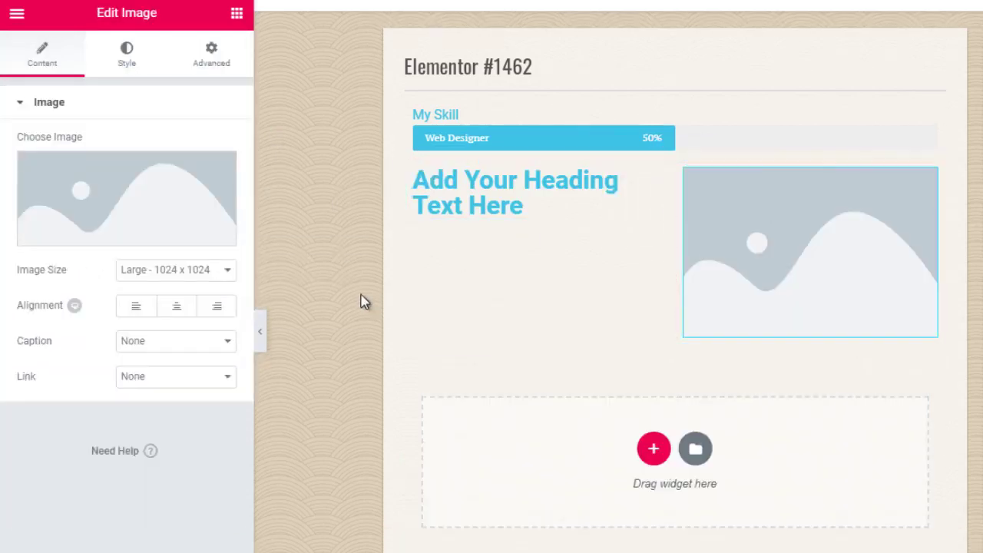
pyautogui.click(345, 298)
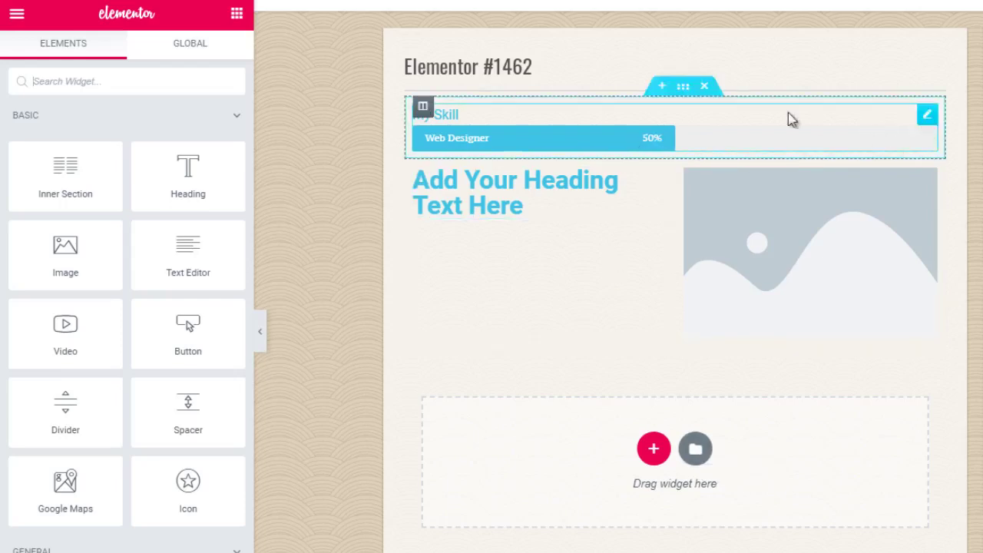
# Step: Delete the progress bar section and the two-column section with the heading and image
pyautogui.click(705, 89)
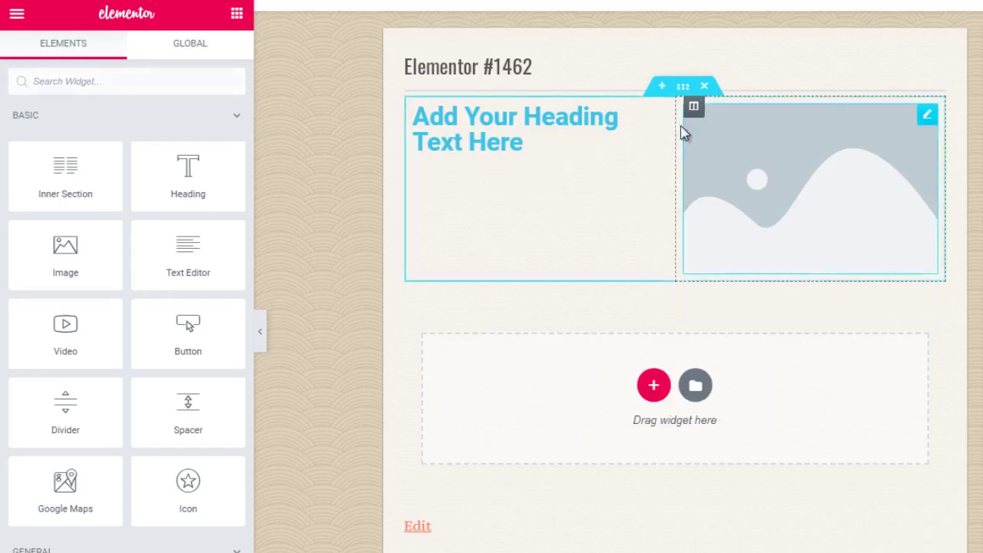
pyautogui.click(704, 86)
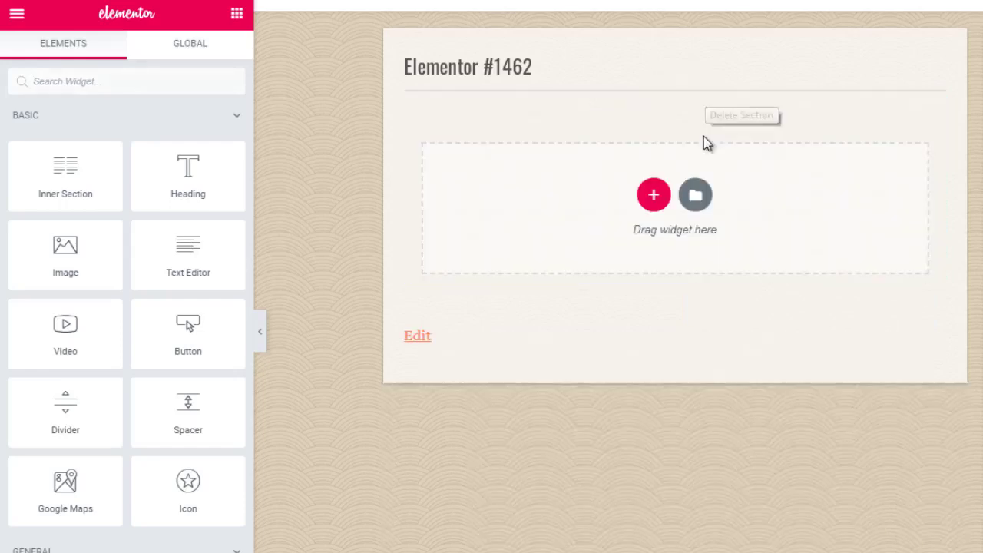
# Step: Open the template library and look at its block and page template collections
pyautogui.click(695, 198)
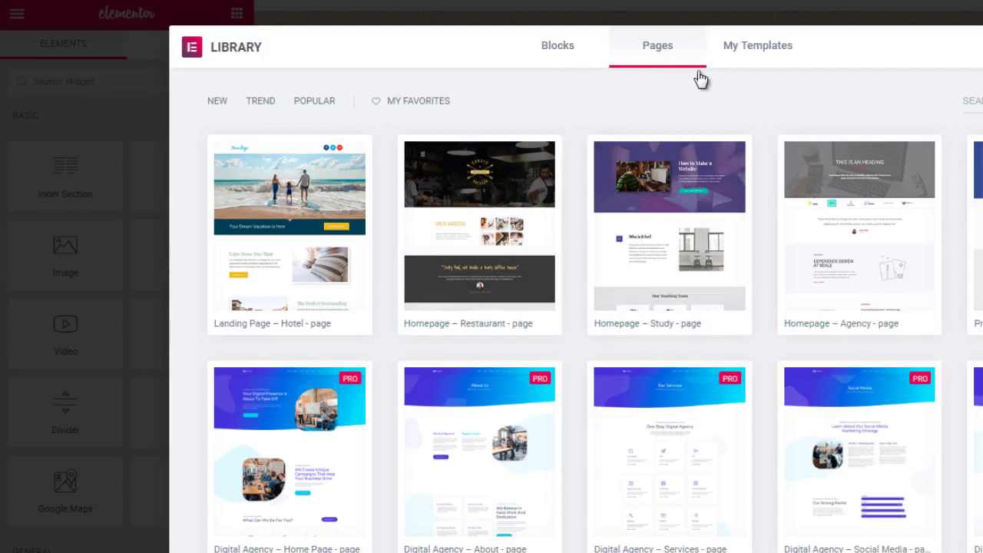
pyautogui.click(751, 53)
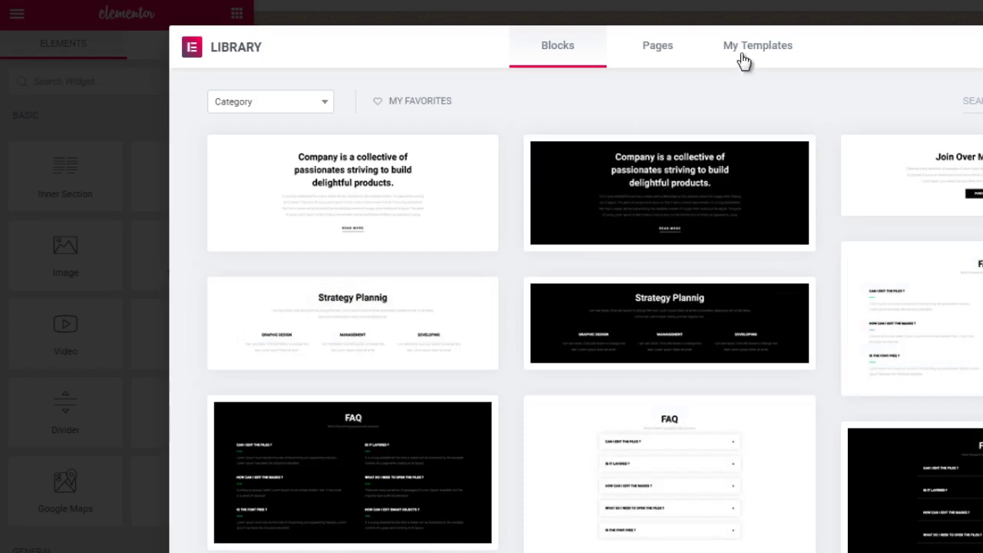
pyautogui.click(657, 47)
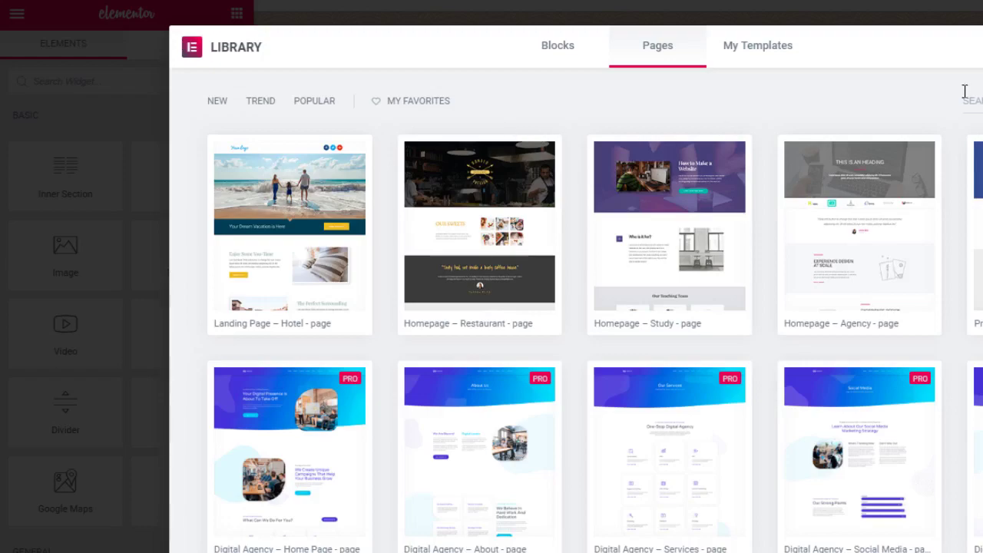
# Step: Examine the page templates in the library, from the homepage and landing page designs to the contact, services and pricing designs
pyautogui.scroll(-7, 595, 323)
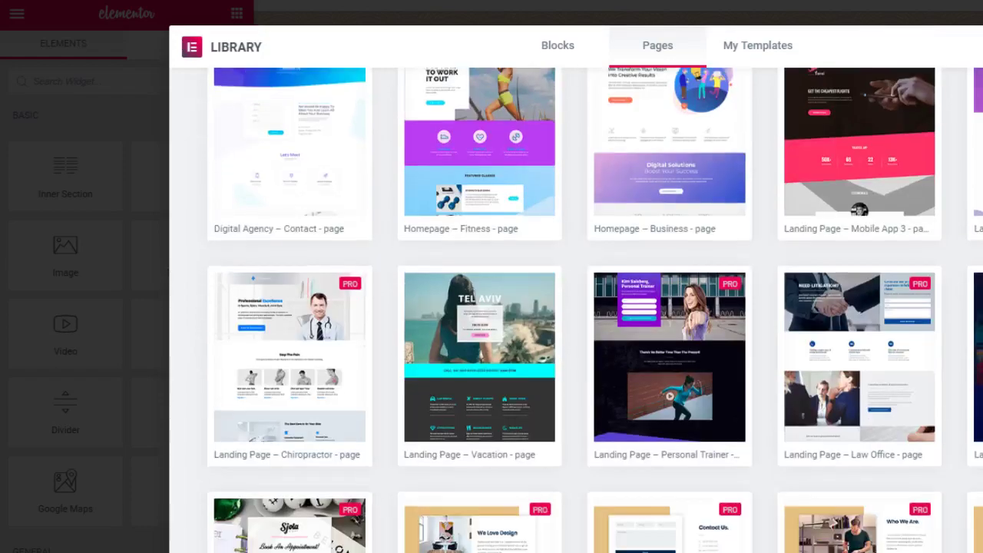
pyautogui.scroll(-15, 595, 323)
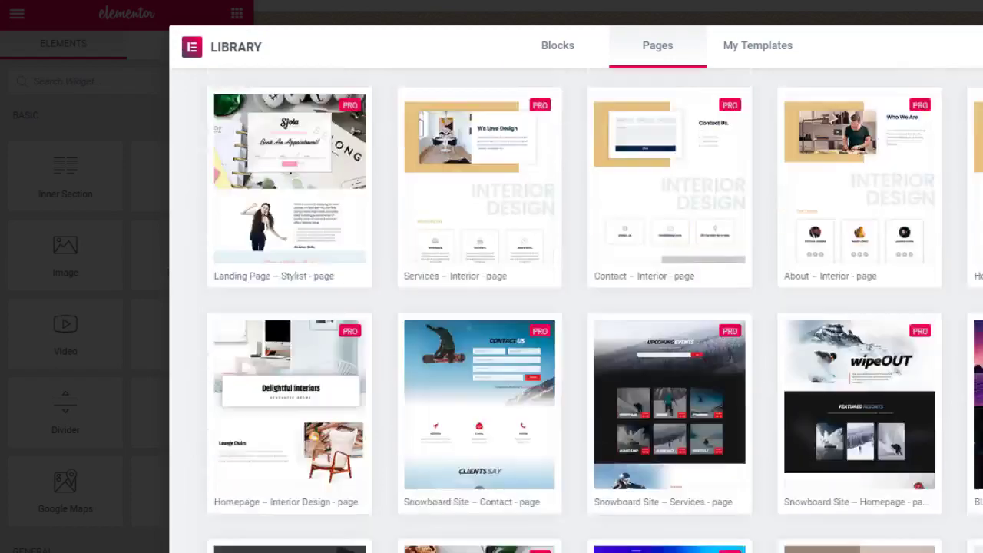
pyautogui.scroll(-15, 576, 309)
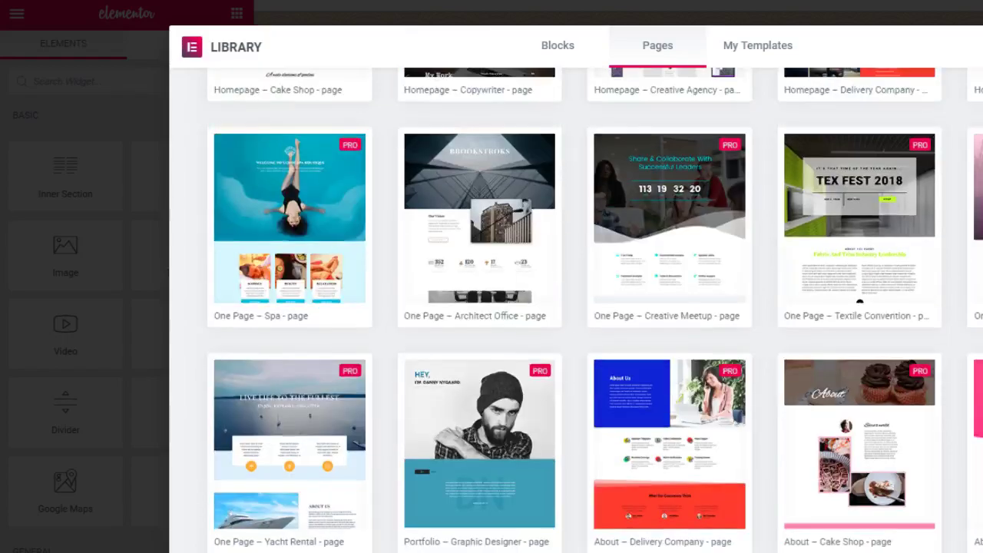
pyautogui.scroll(-10, 576, 310)
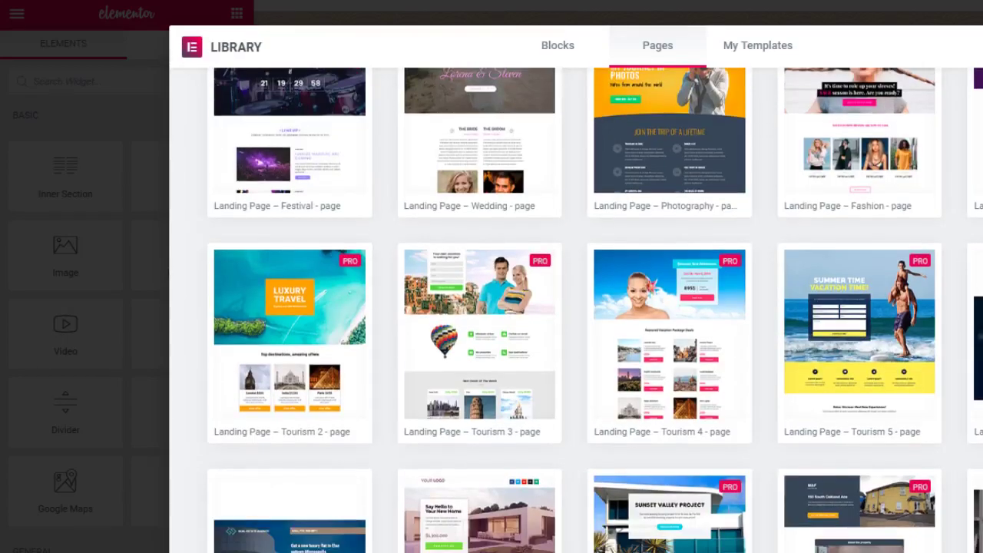
pyautogui.scroll(-7, 576, 309)
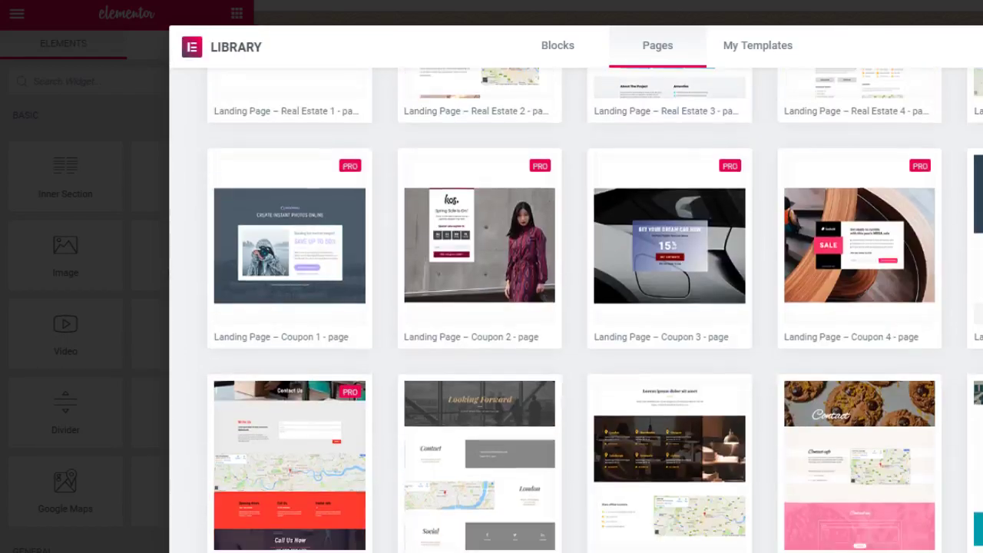
pyautogui.scroll(-3, 576, 310)
pyautogui.scroll(2, 576, 310)
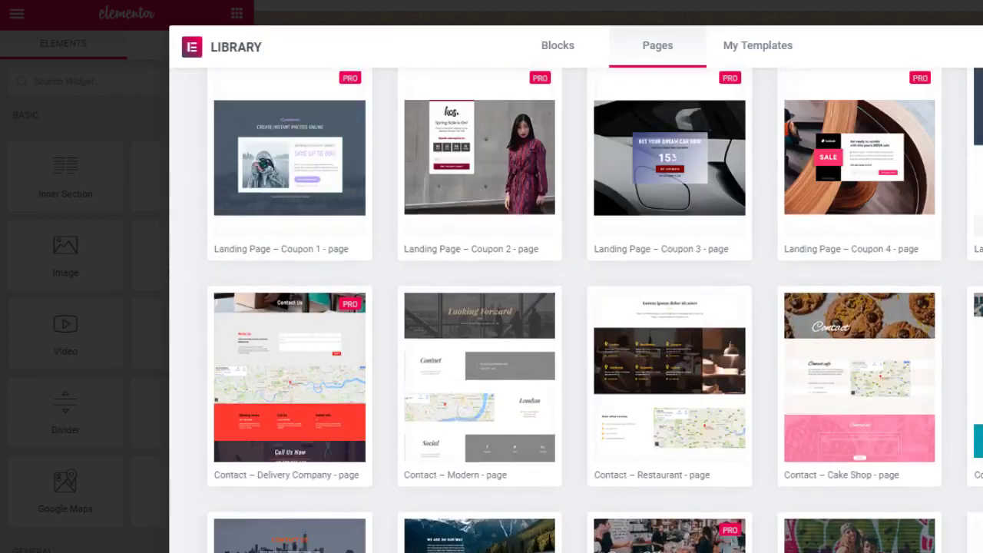
pyautogui.scroll(-8, 576, 307)
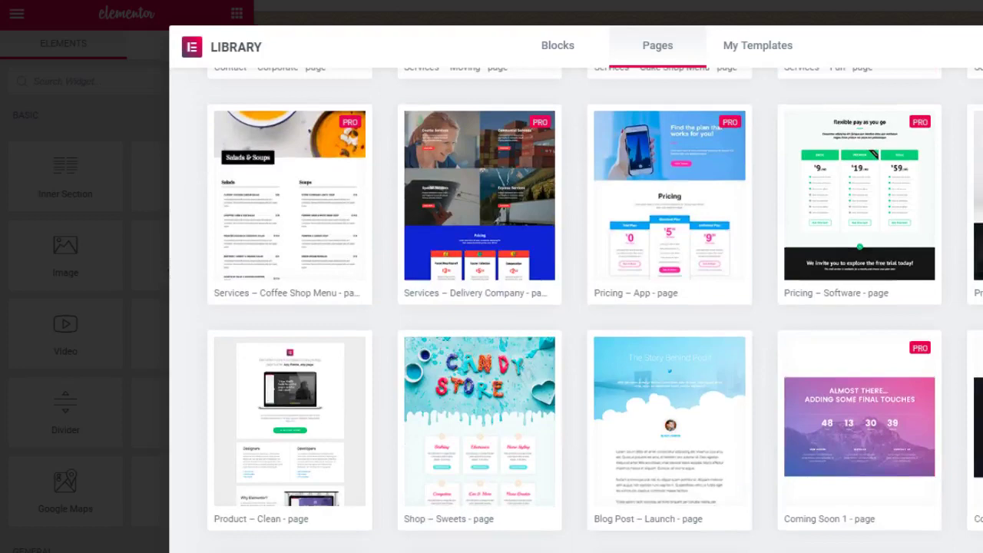
pyautogui.scroll(-2, 576, 307)
pyautogui.scroll(3, 576, 307)
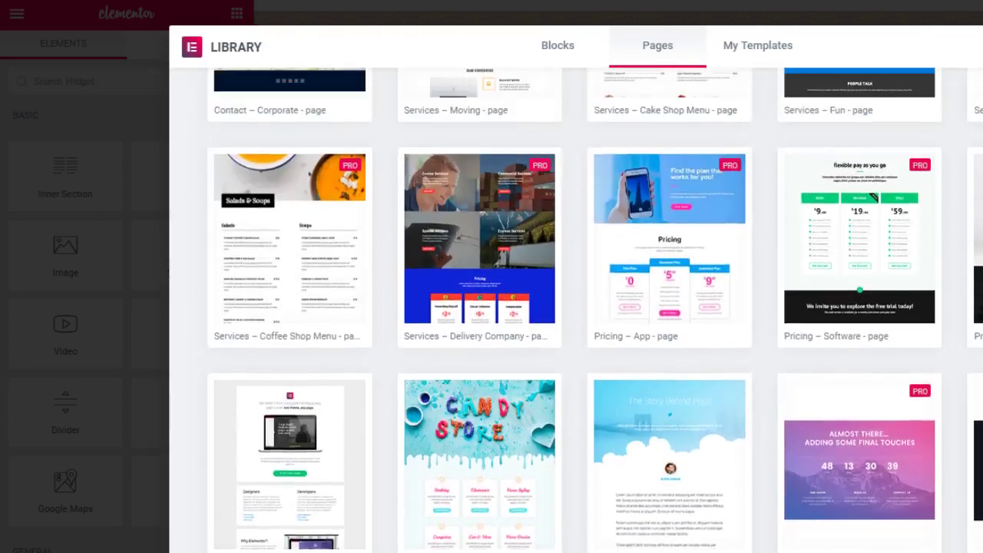
# Step: Find the free Coming Soon 5 page template in the library and insert it into the page
pyautogui.moveTo(885, 247)
pyautogui.scroll(-3, 576, 310)
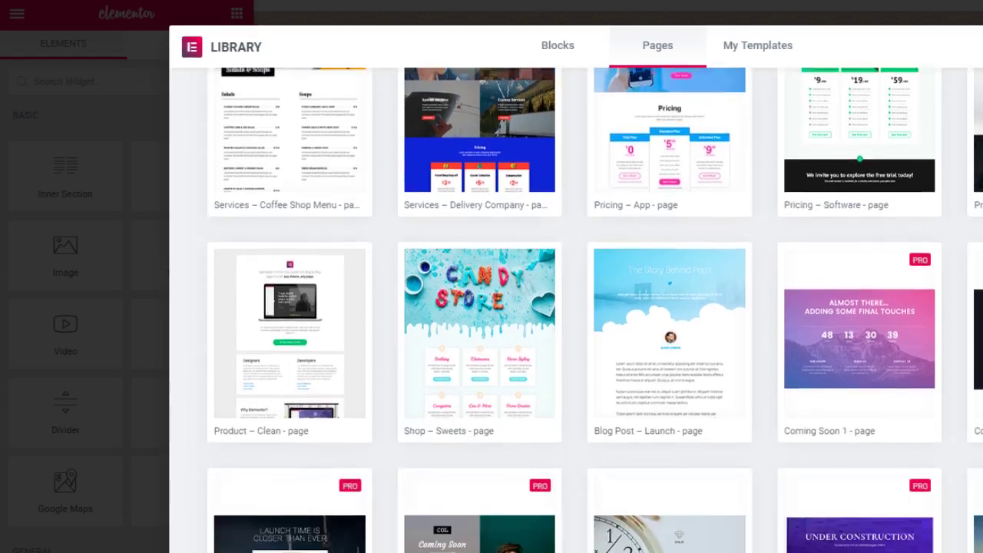
pyautogui.scroll(-5, 576, 310)
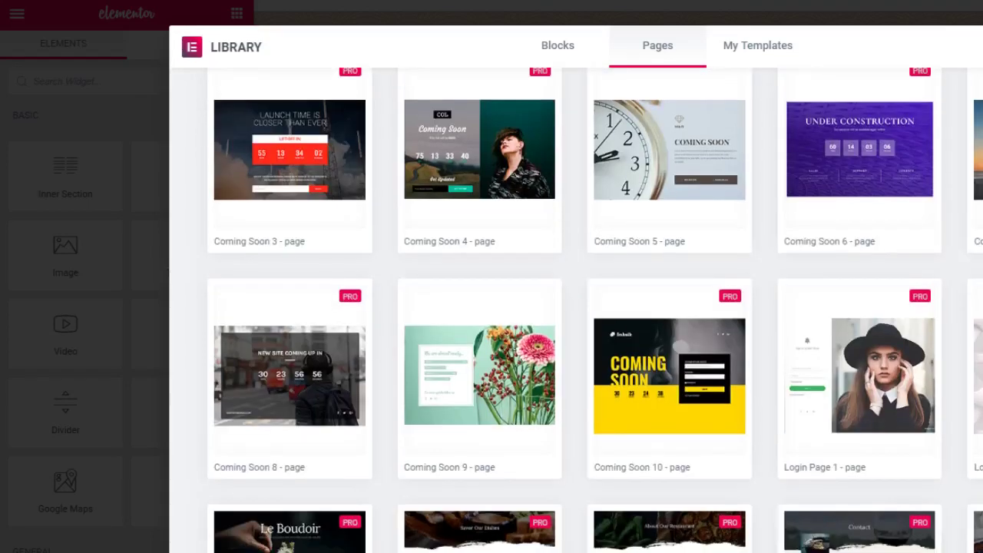
pyautogui.scroll(1, 576, 310)
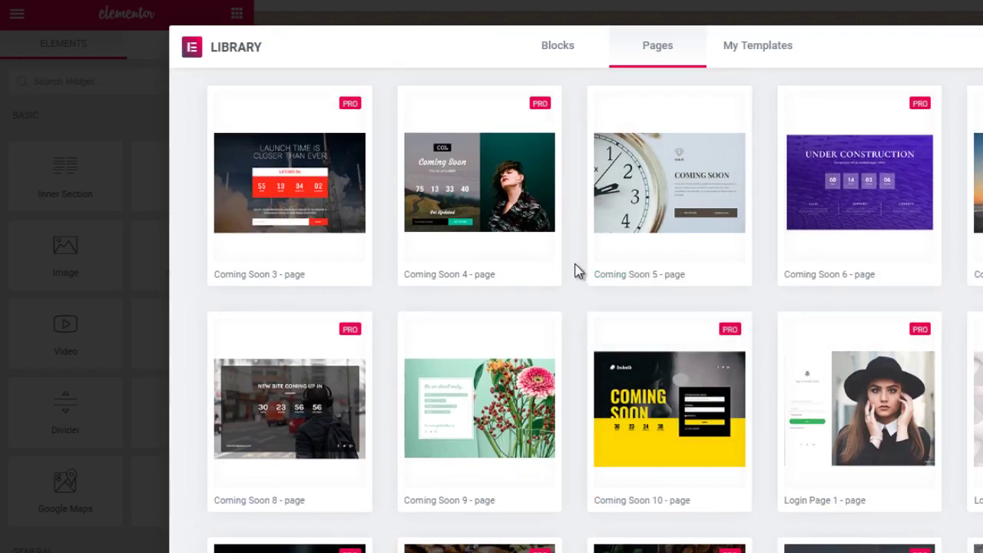
pyautogui.moveTo(484, 171)
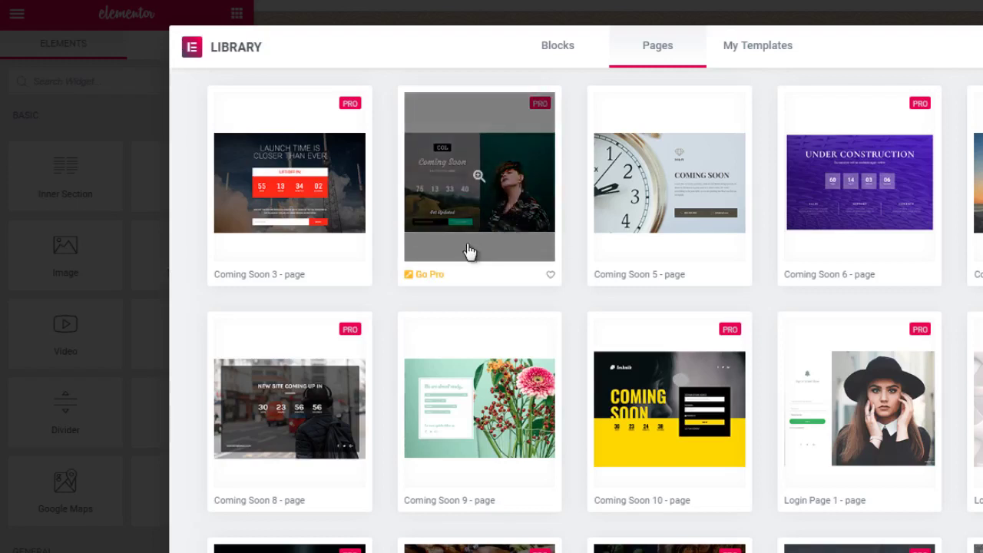
pyautogui.moveTo(730, 263)
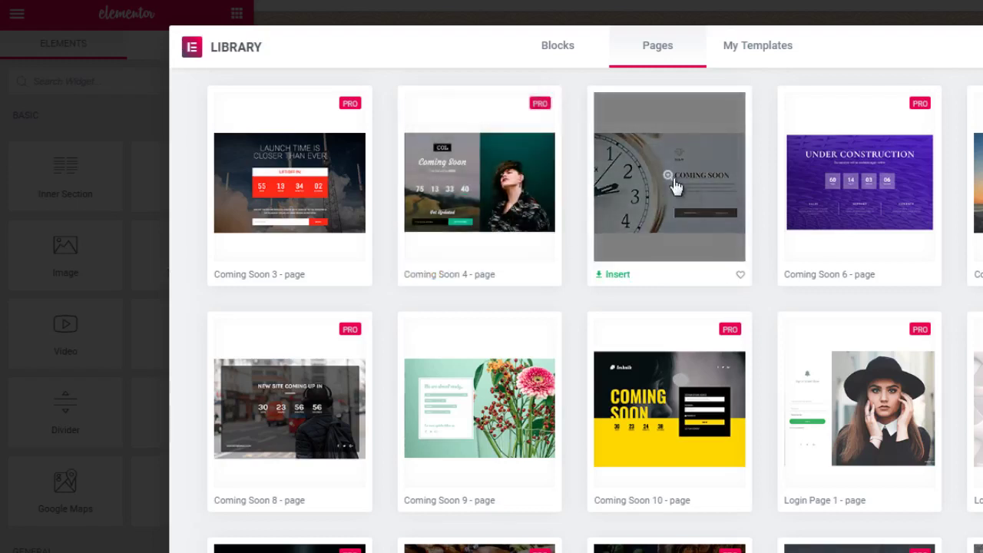
pyautogui.click(619, 277)
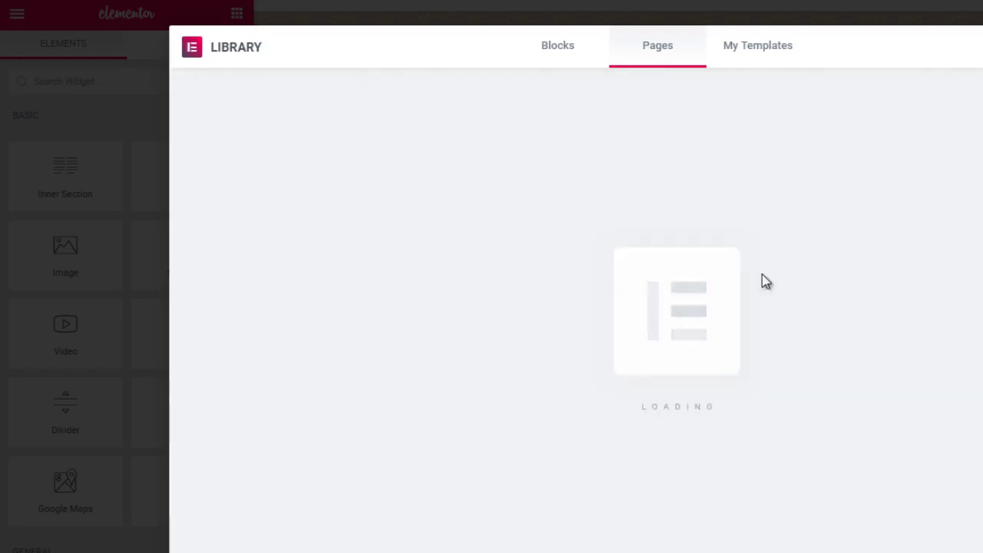